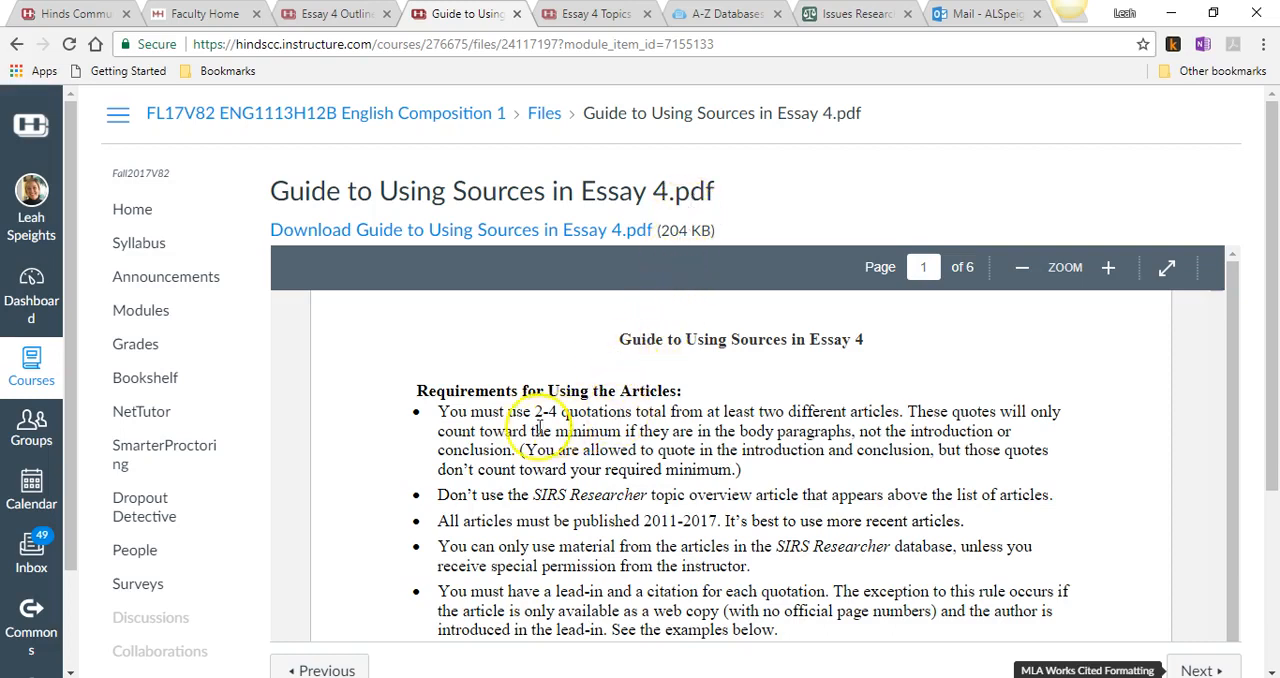
- Review the guide's article requirements, its rules for lead-ins, quotations and citations, and the first quotation example
scroll(587, 425, down, 2)
scroll(587, 424, down, 5)
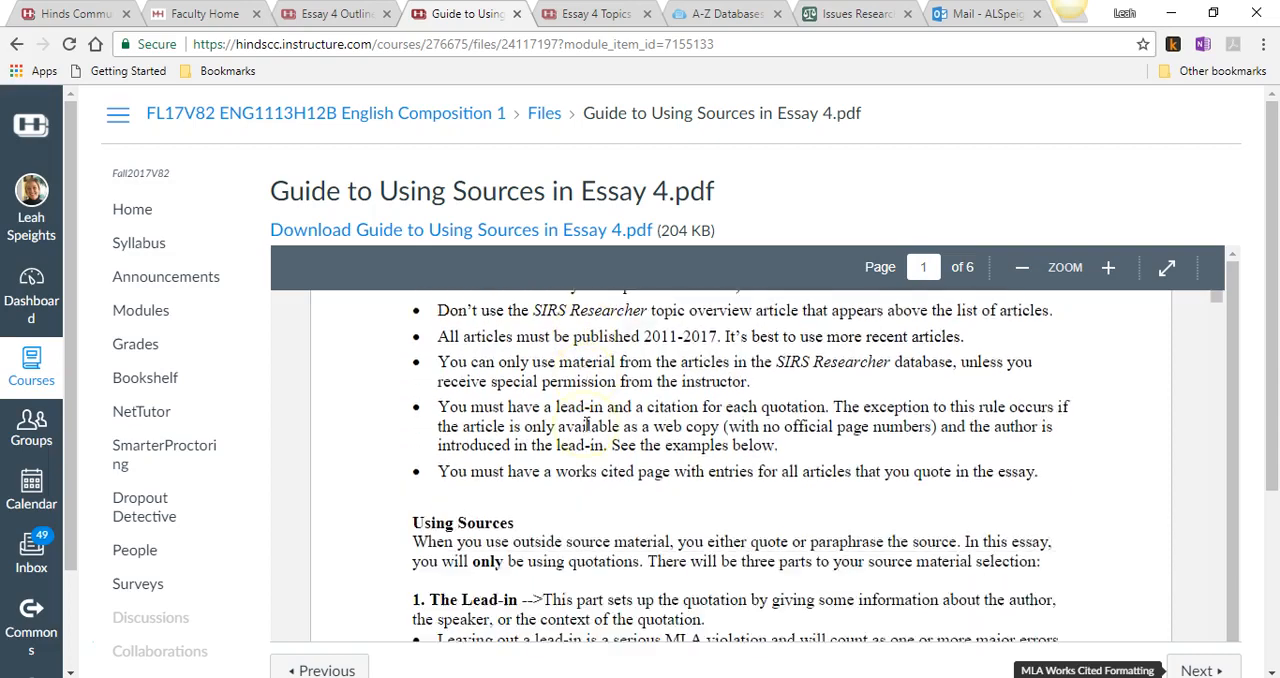
scroll(587, 425, down, 2)
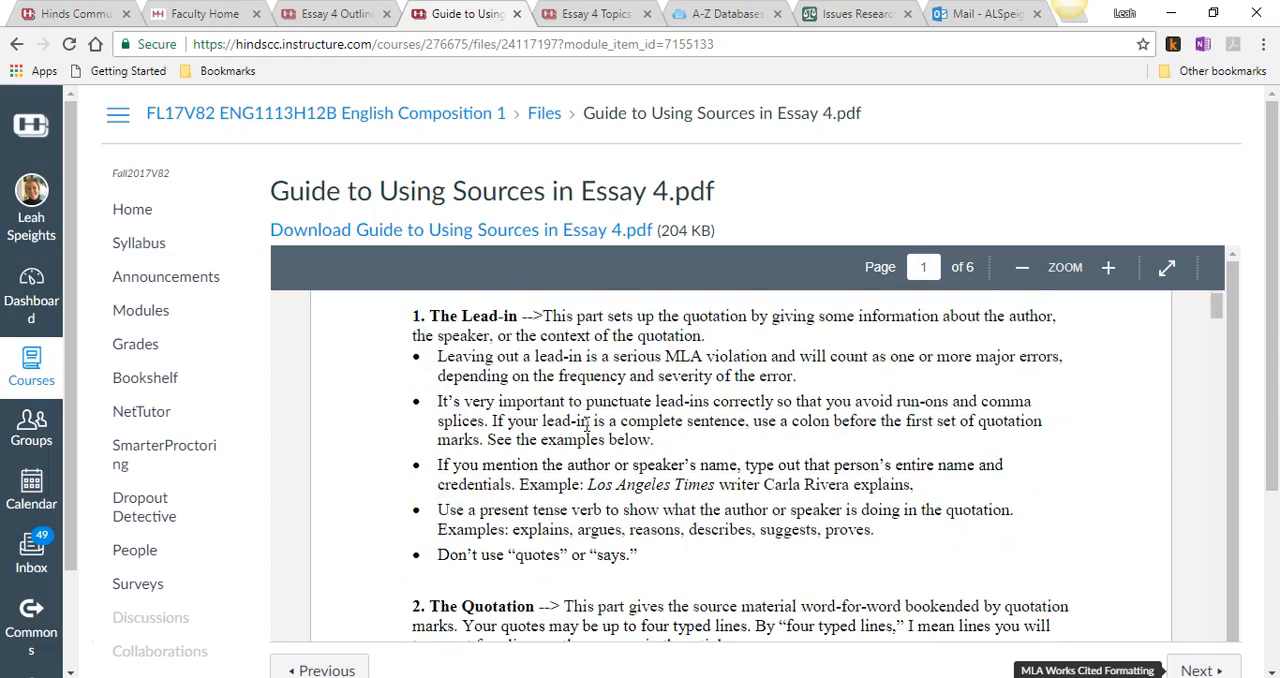
scroll(486, 409, up, 3)
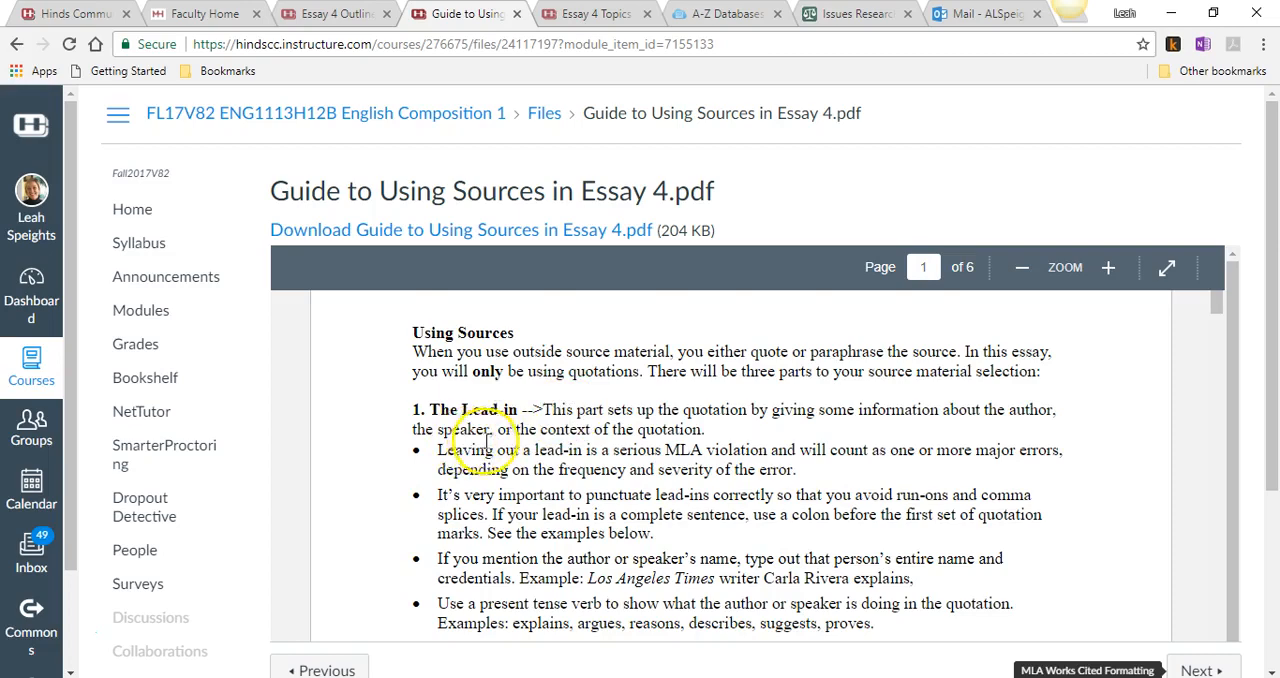
scroll(470, 442, down, 5)
scroll(490, 447, down, 6)
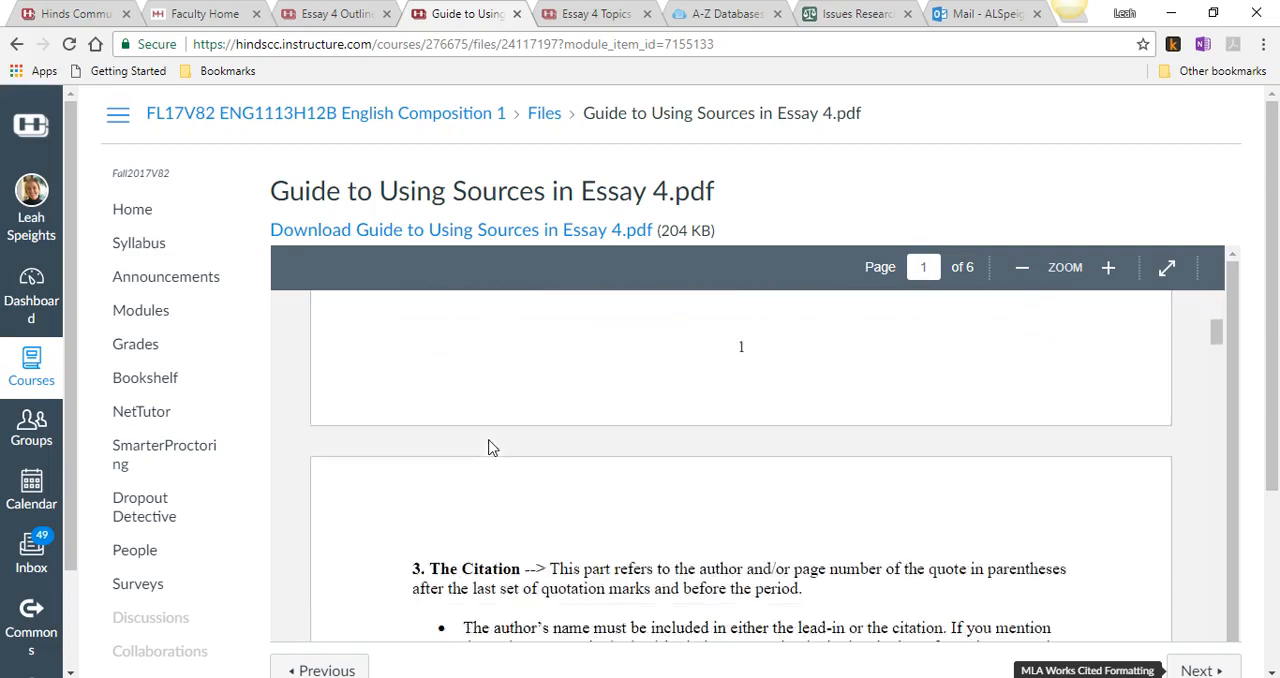
scroll(612, 452, down, 10)
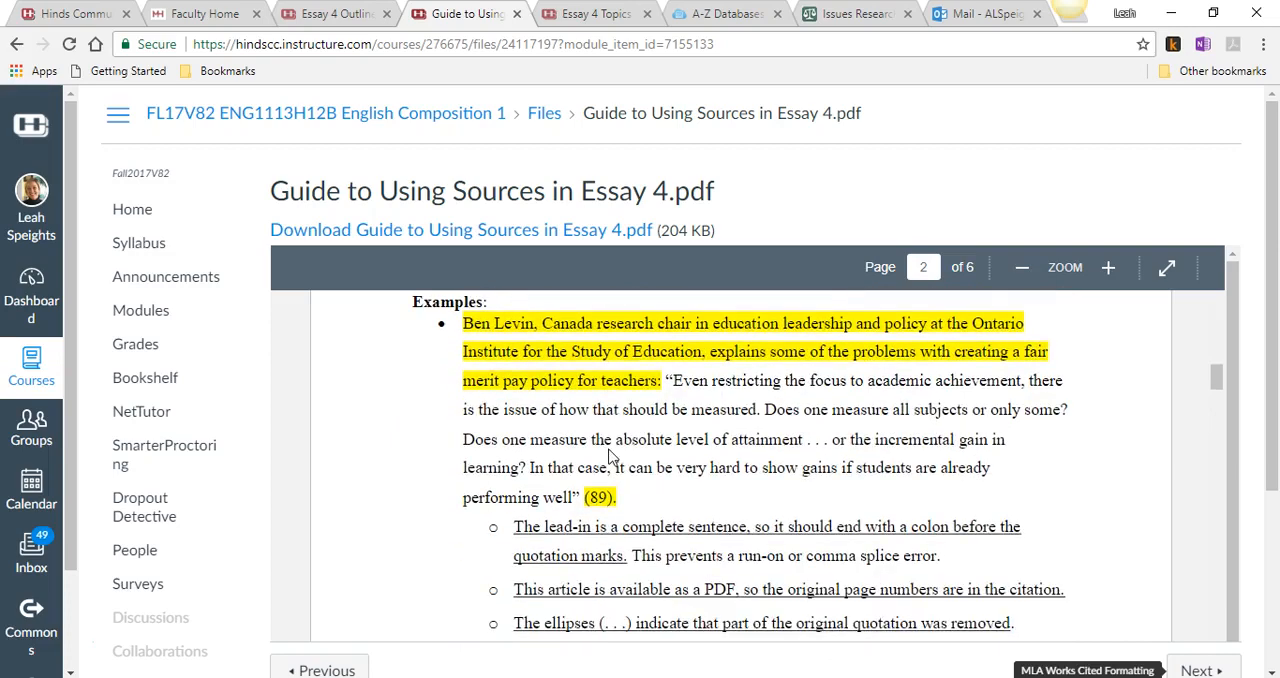
scroll(612, 455, down, 3)
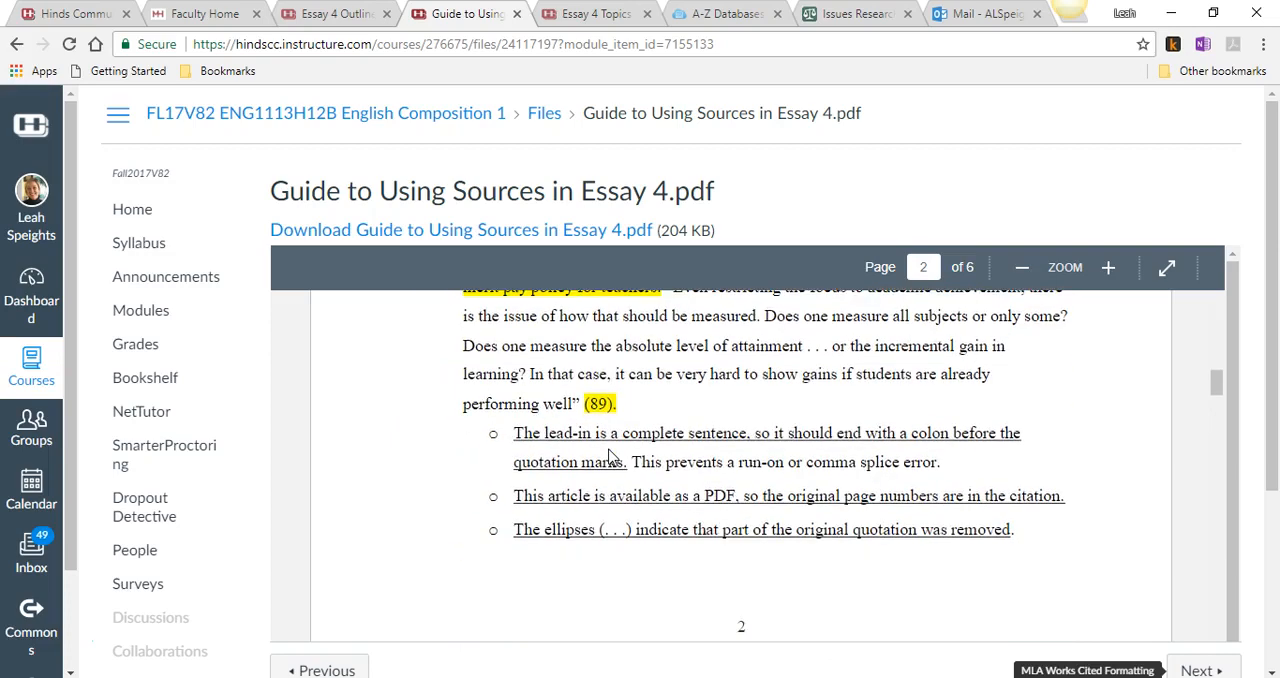
scroll(612, 455, up, 5)
scroll(612, 455, down, 2)
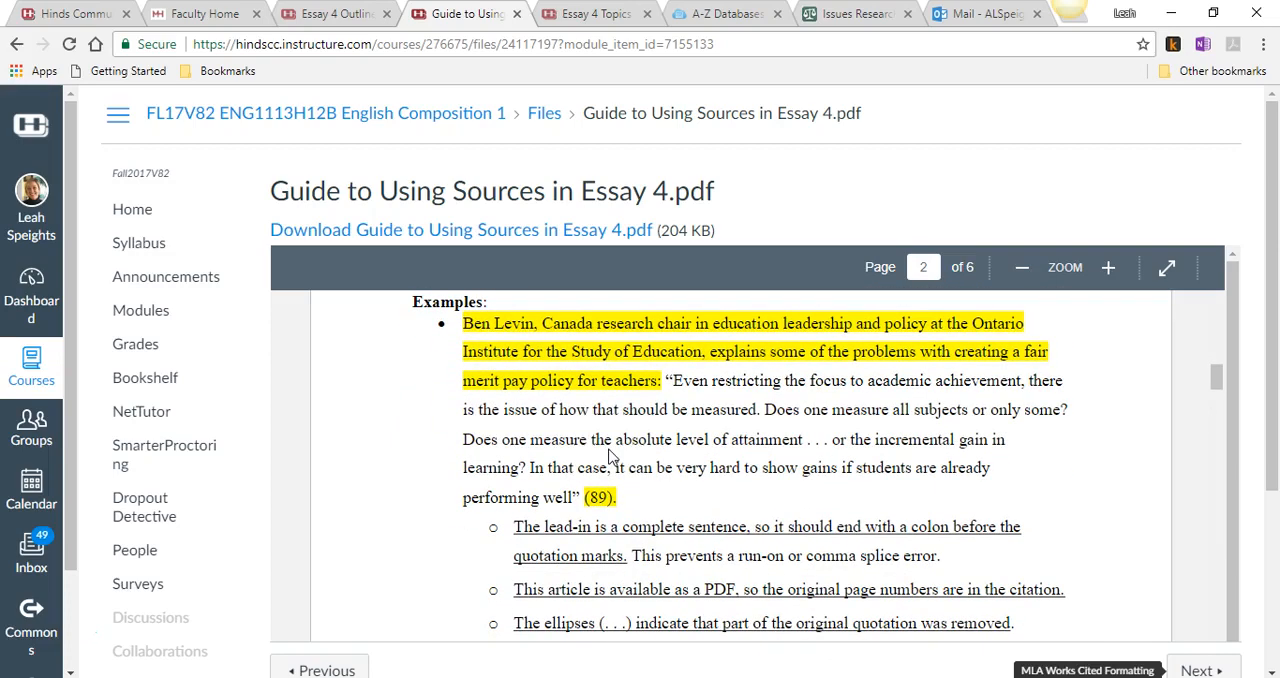
- Examine the Works Cited page rules, the database article format and the sample entries on page 6 of the guide
scroll(612, 455, down, 15)
scroll(612, 455, down, 15)
scroll(612, 455, down, 10)
scroll(612, 457, down, 10)
scroll(612, 457, down, 10)
scroll(612, 457, down, 10)
scroll(610, 450, down, 8)
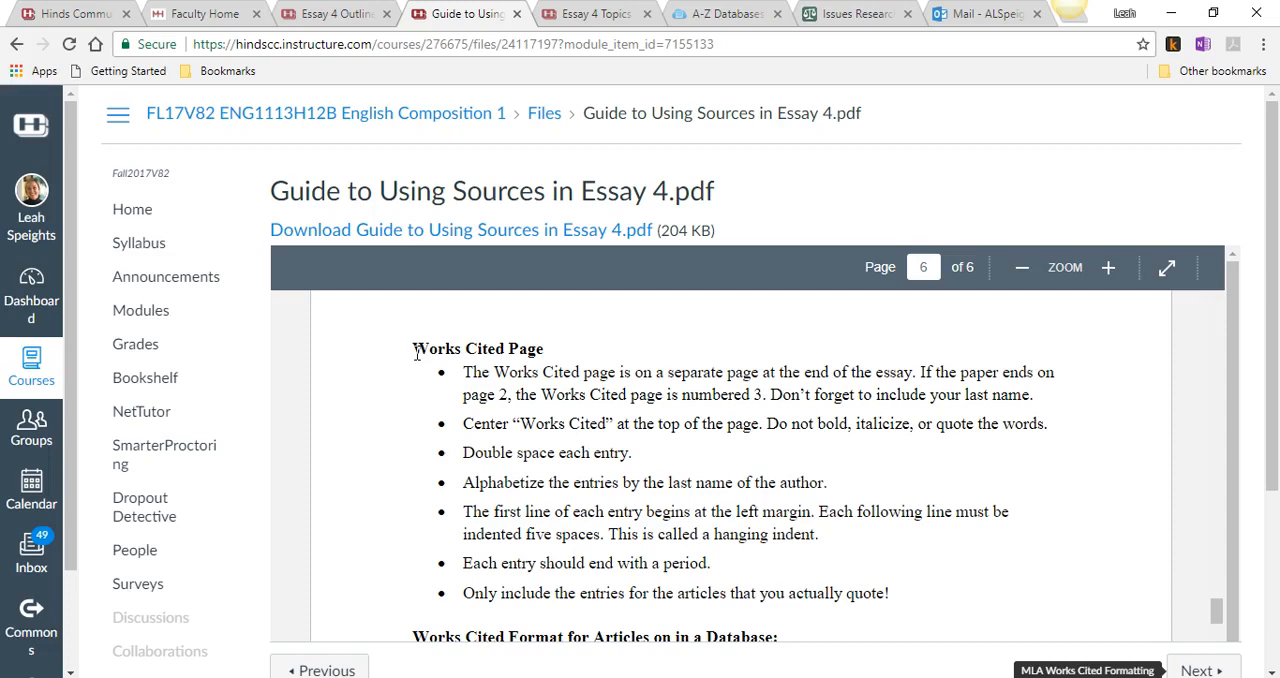
scroll(417, 354, down, 2)
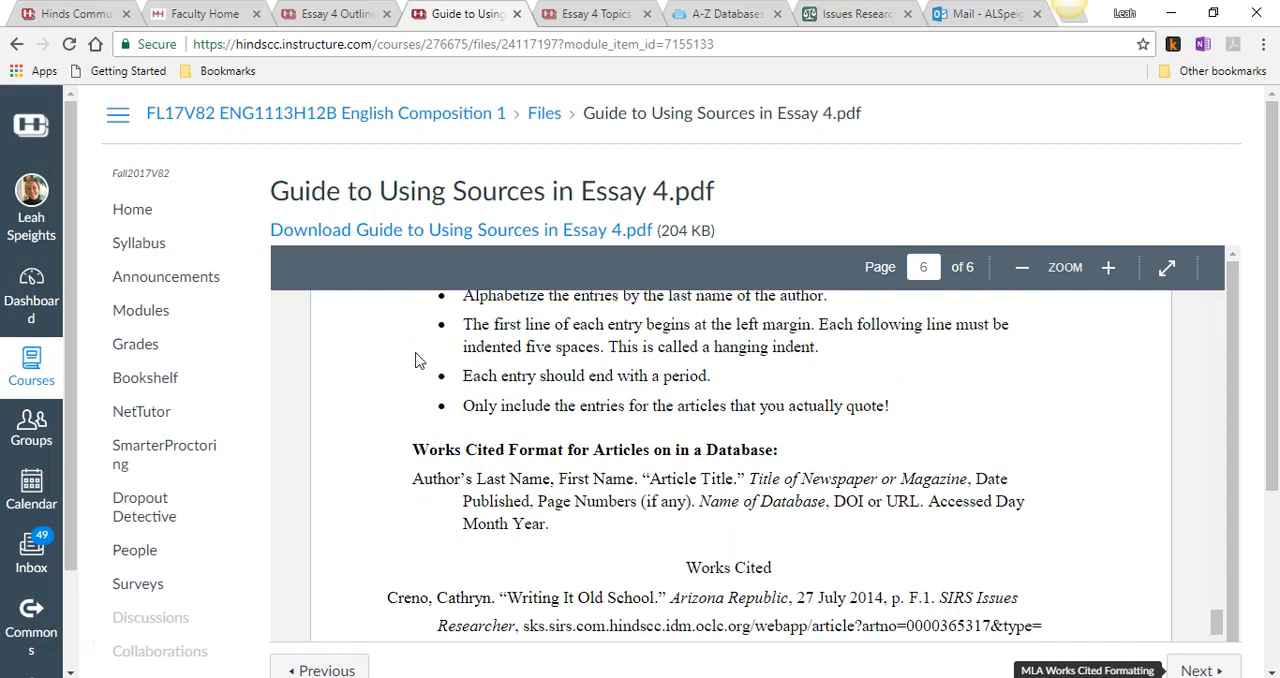
scroll(417, 360, up, 2)
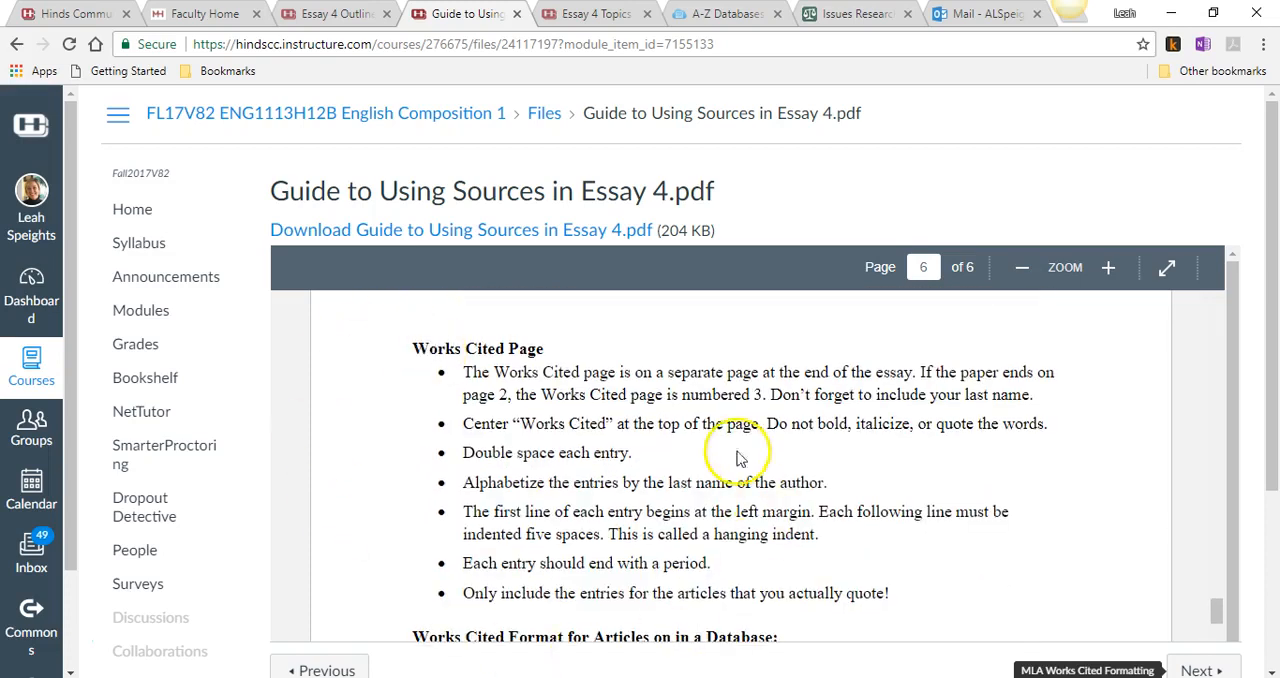
scroll(462, 495, down, 2)
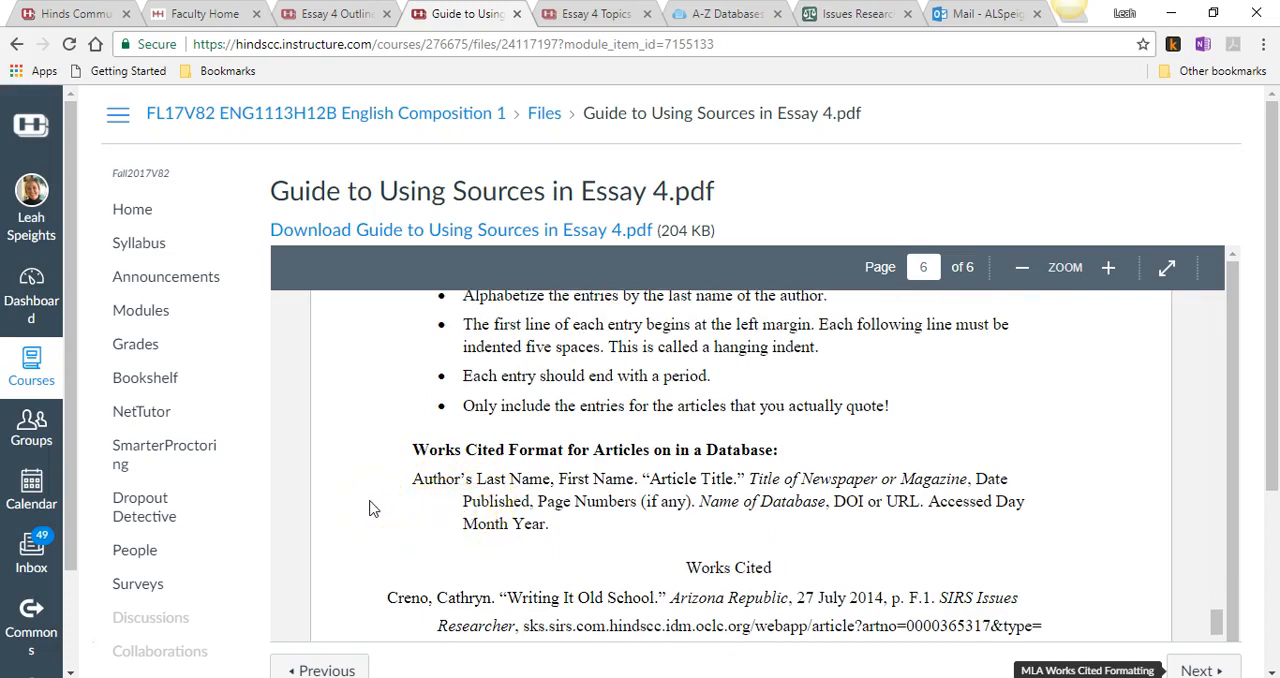
scroll(369, 509, down, 2)
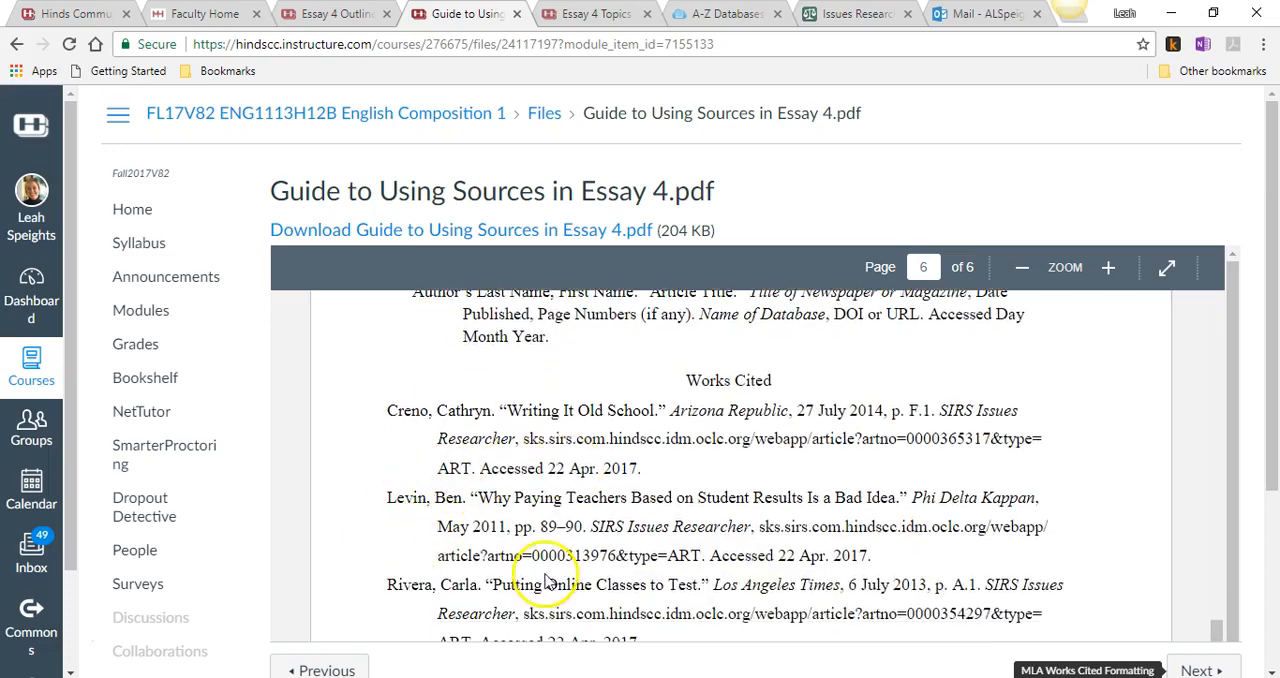
scroll(441, 441, up, 3)
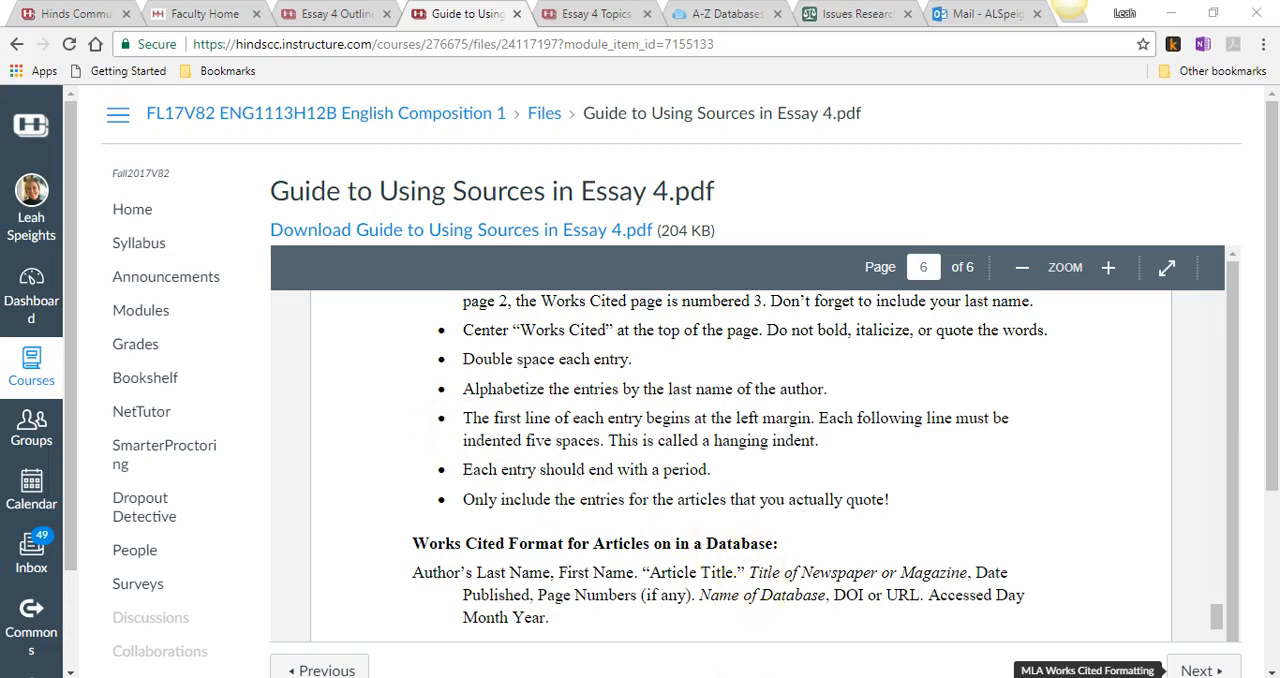
- Switch to the Essay 4 outline in Word and insert a page break below the last Quote line
click(697, 677)
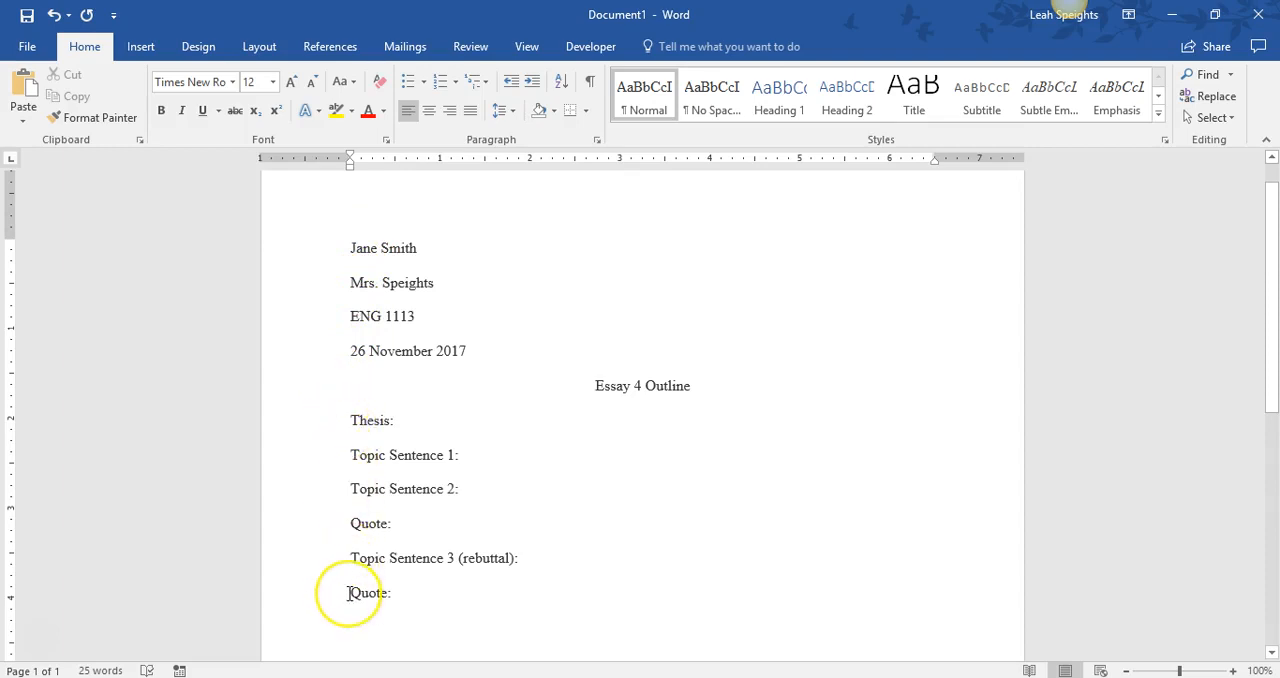
scroll(348, 593, down, 2)
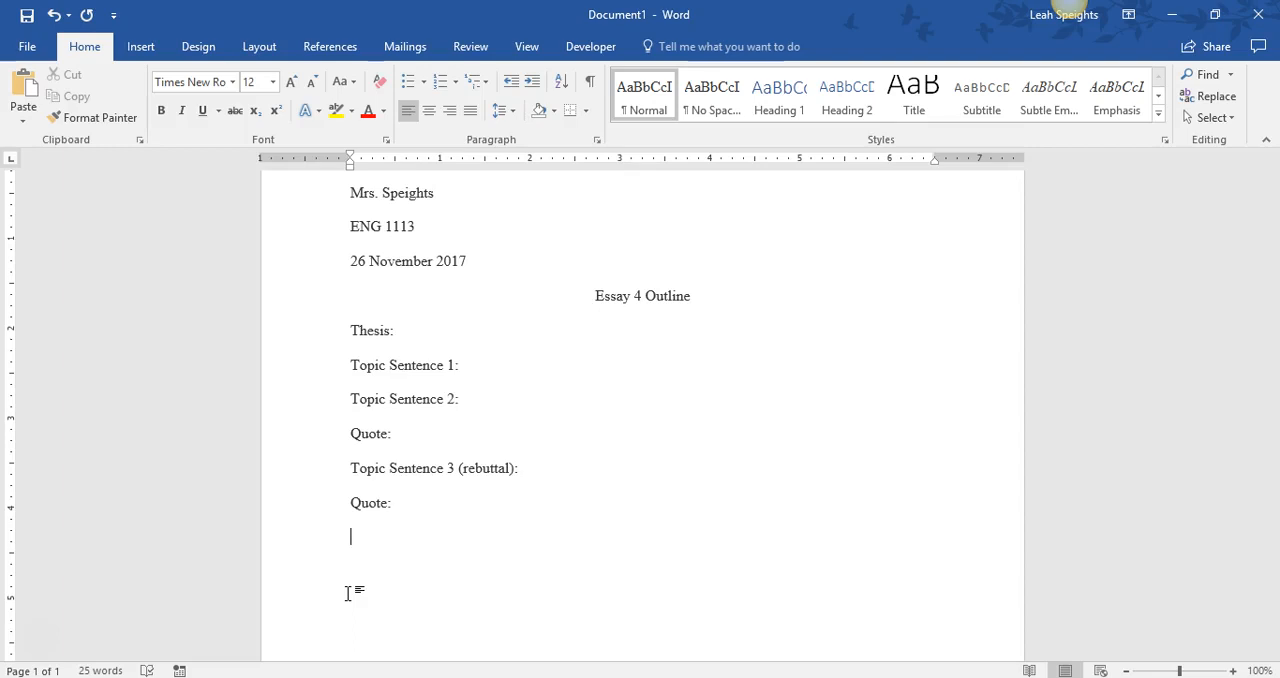
scroll(348, 593, down, 1)
click(346, 550)
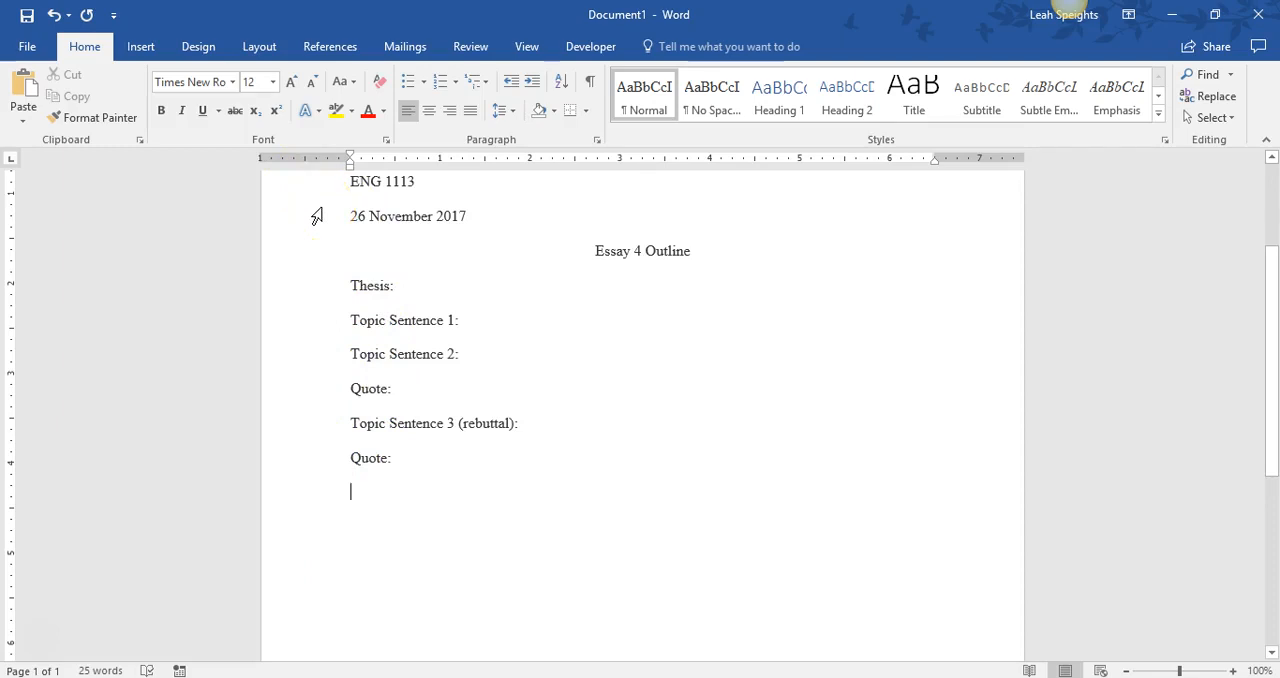
click(141, 47)
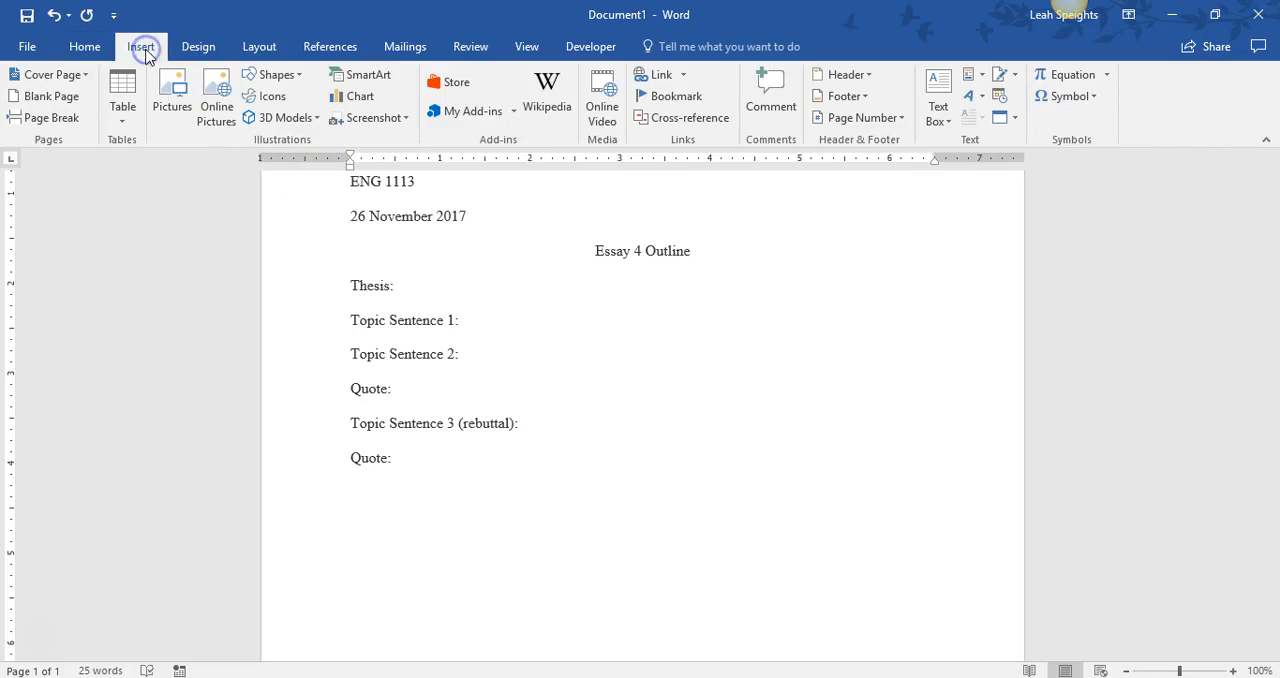
click(52, 118)
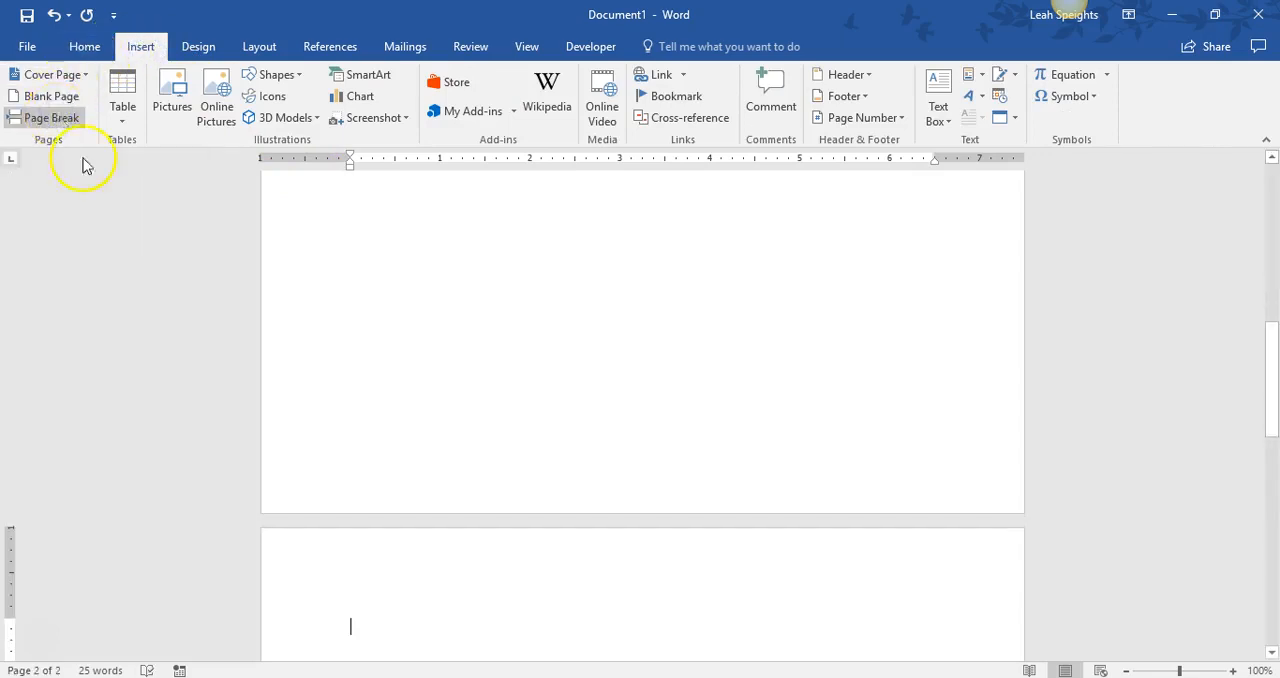
- Add a Plain Number 3 page number to the header, preceded by the student's last name, and return to the document body
scroll(418, 428, down, 2)
scroll(421, 427, up, 2)
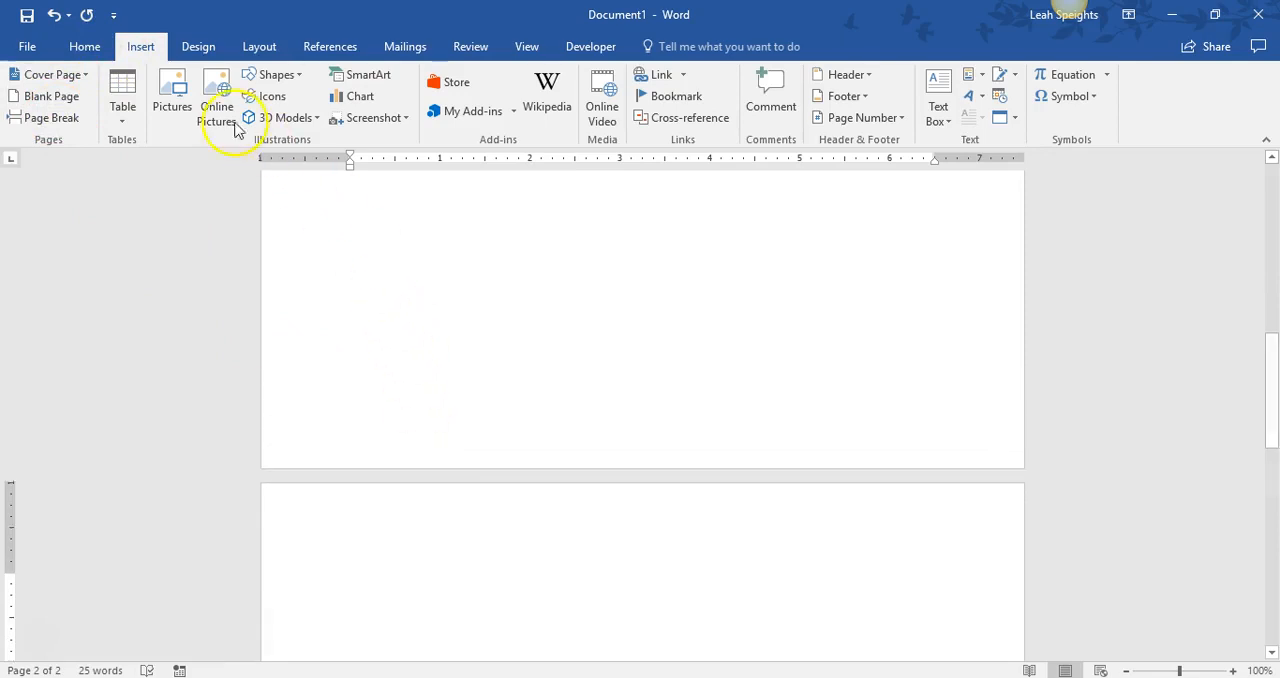
click(888, 118)
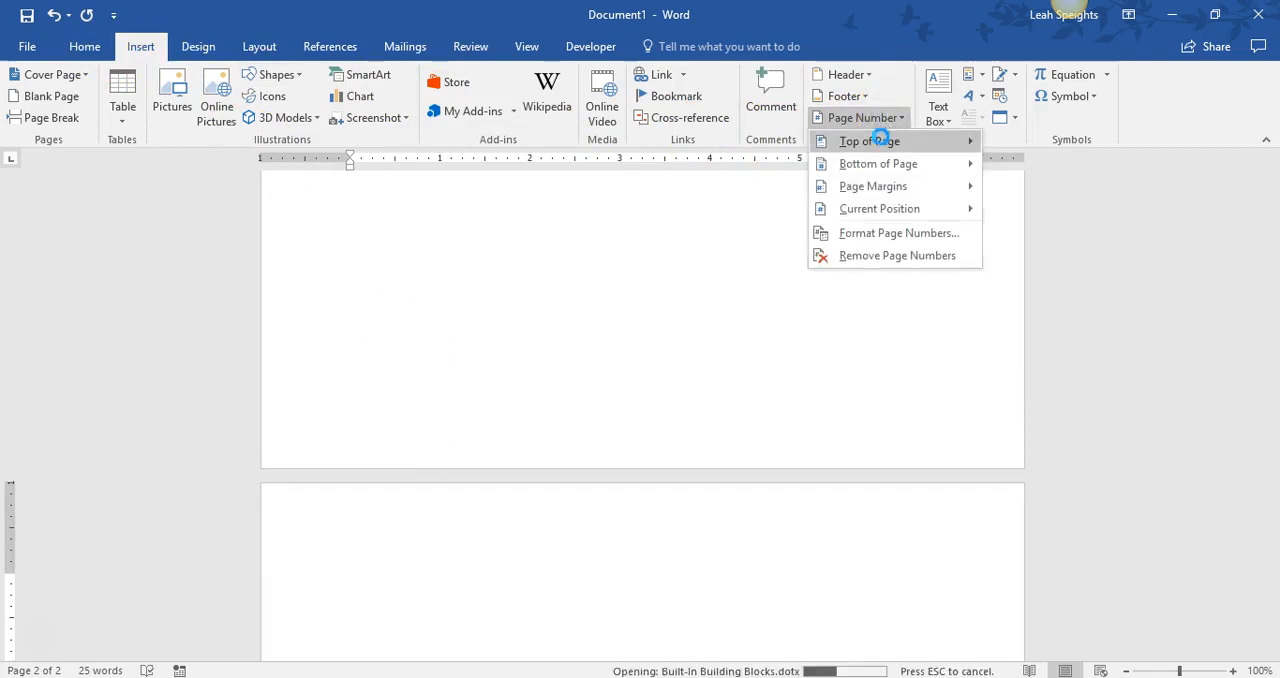
mouse_move(880, 138)
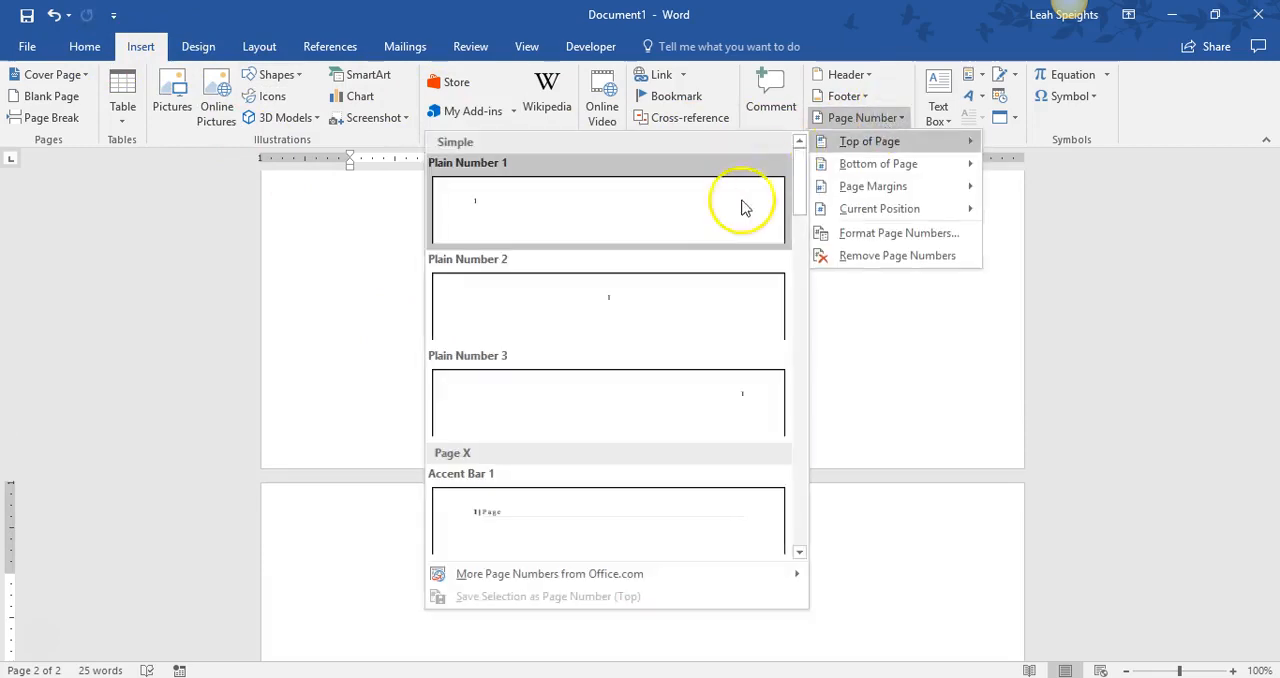
click(706, 393)
text(Smith 2)
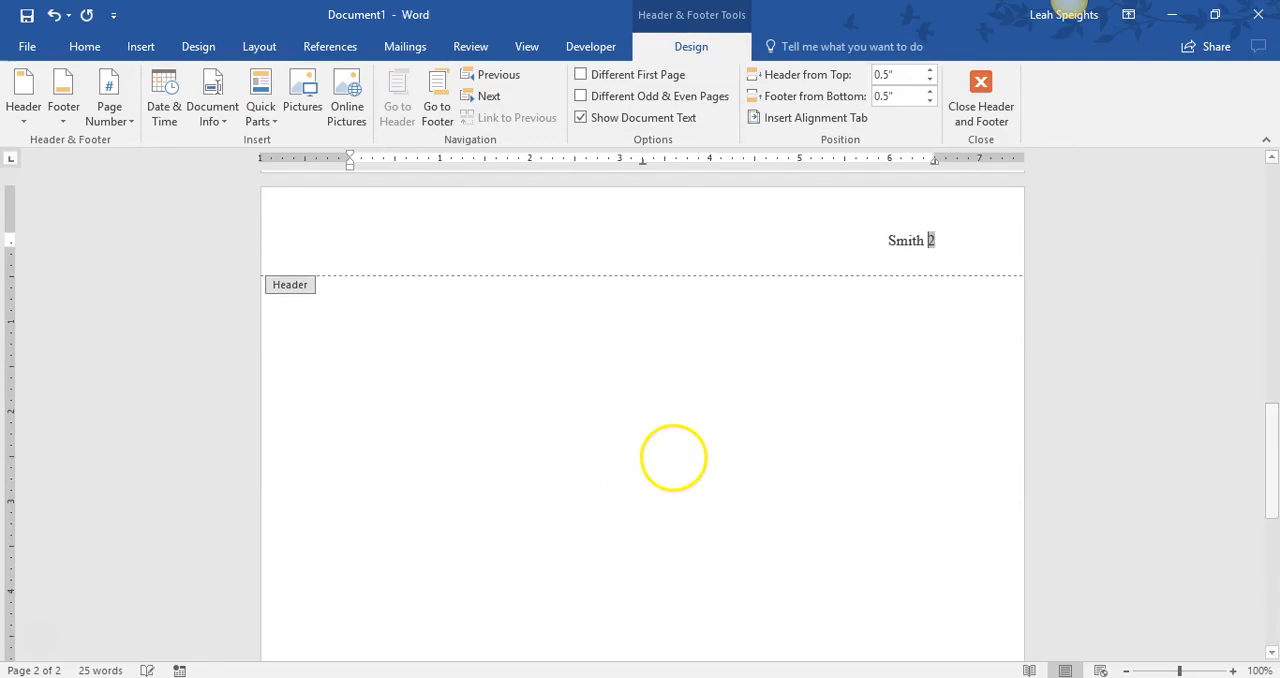
double_click(537, 361)
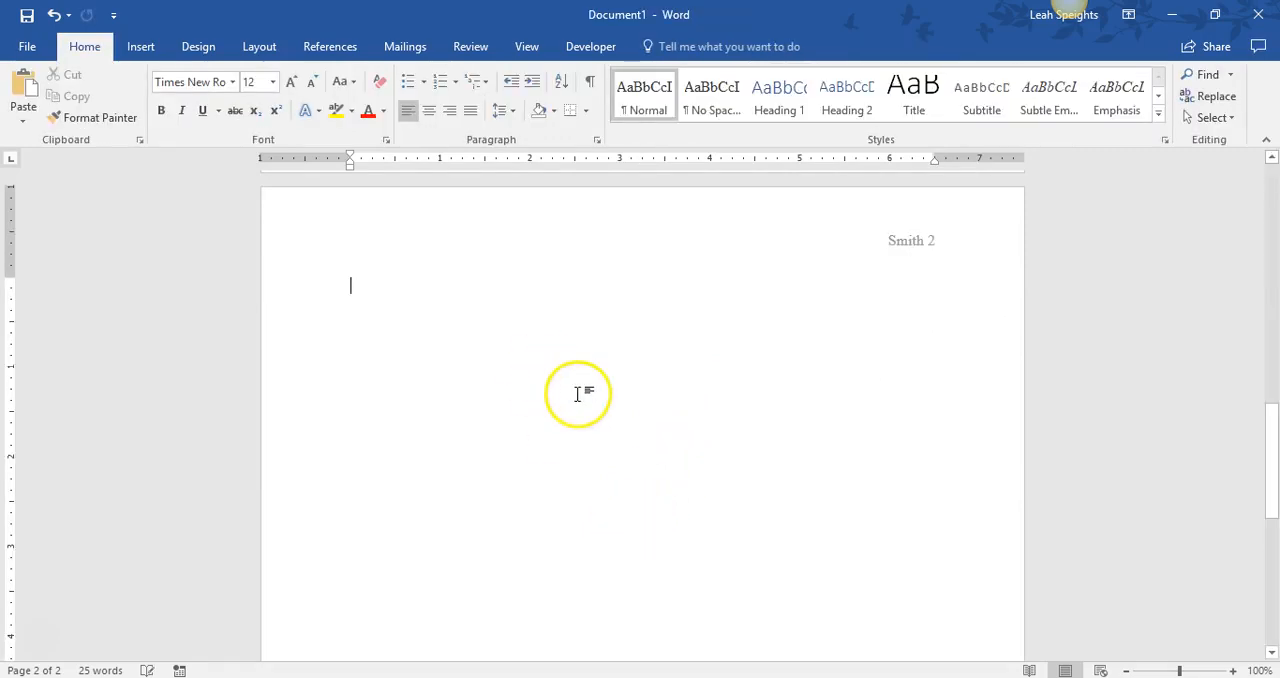
- Add the centered title "Works Cited" to the new page and start a left-aligned line beneath it
click(428, 110)
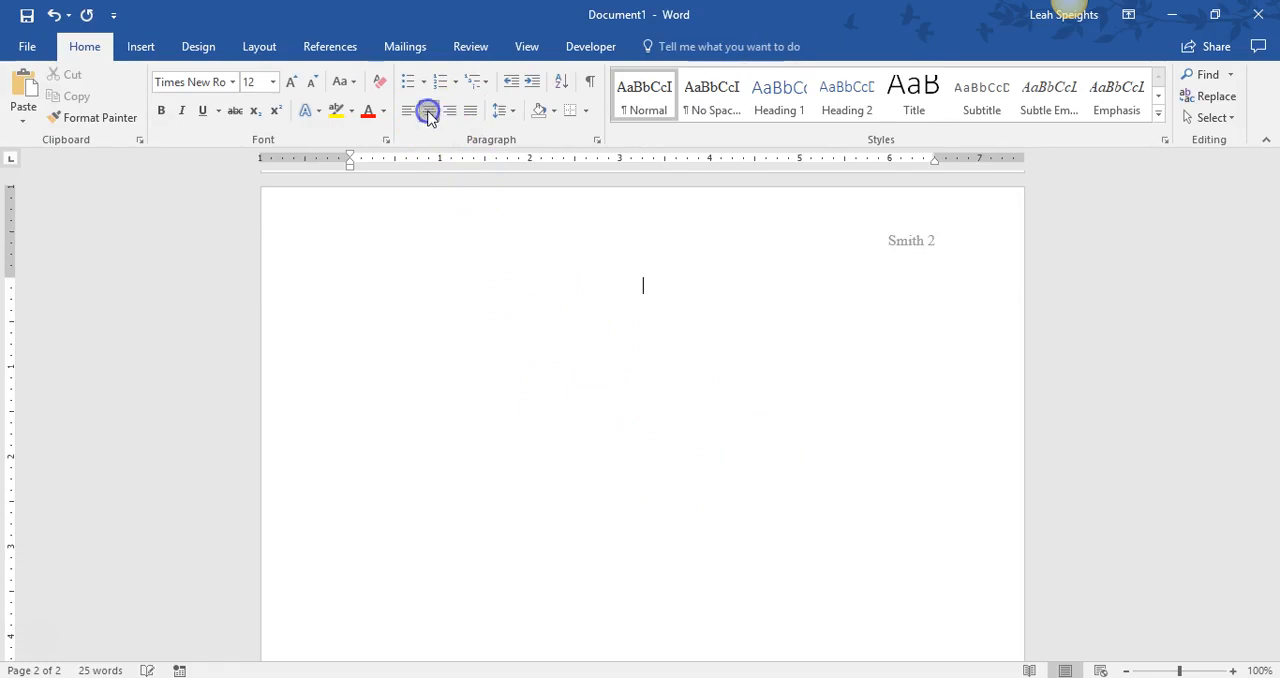
text(Works Cited)
key(Return)
click(406, 115)
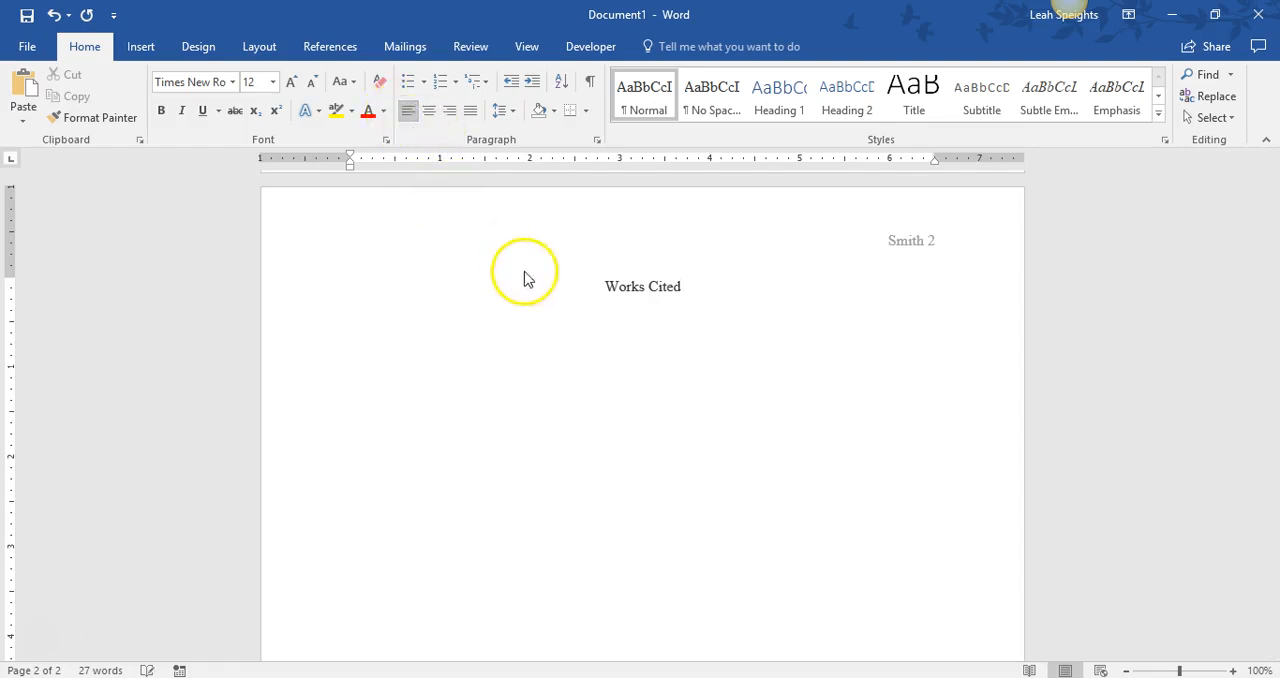
- Apply a 0.5" hanging indent to the empty paragraph below the Works Cited title
scroll(1120, 477, up, 2)
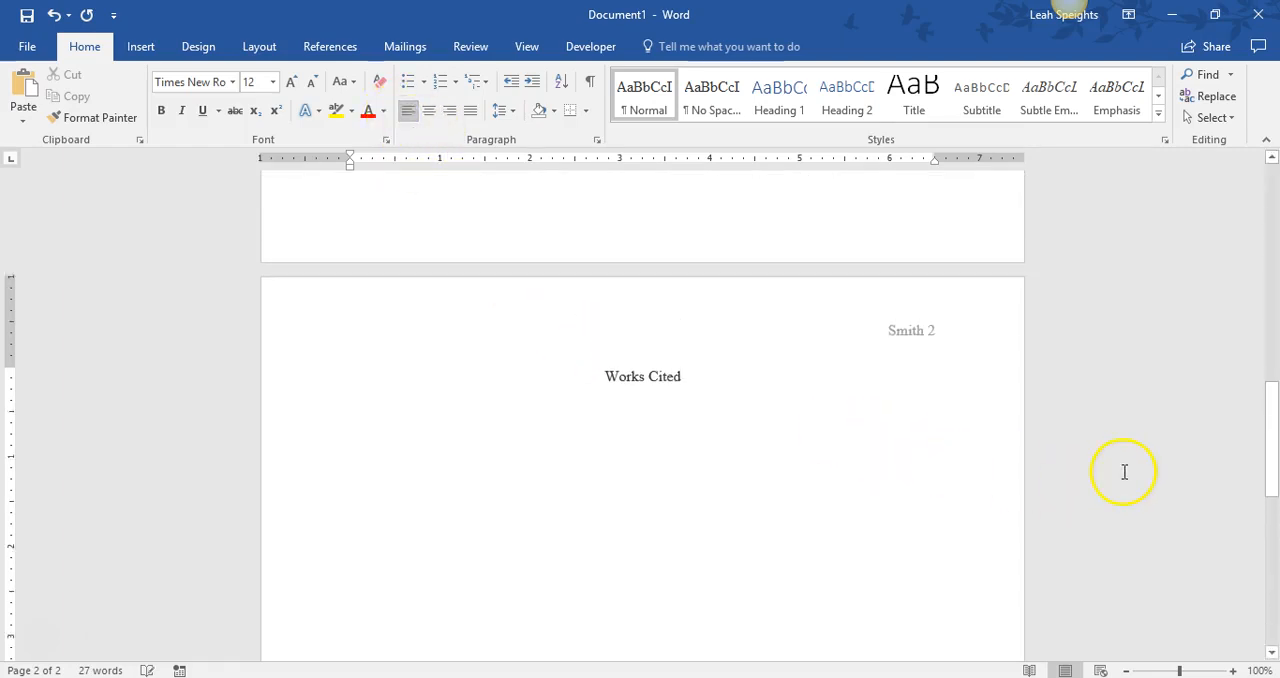
click(597, 141)
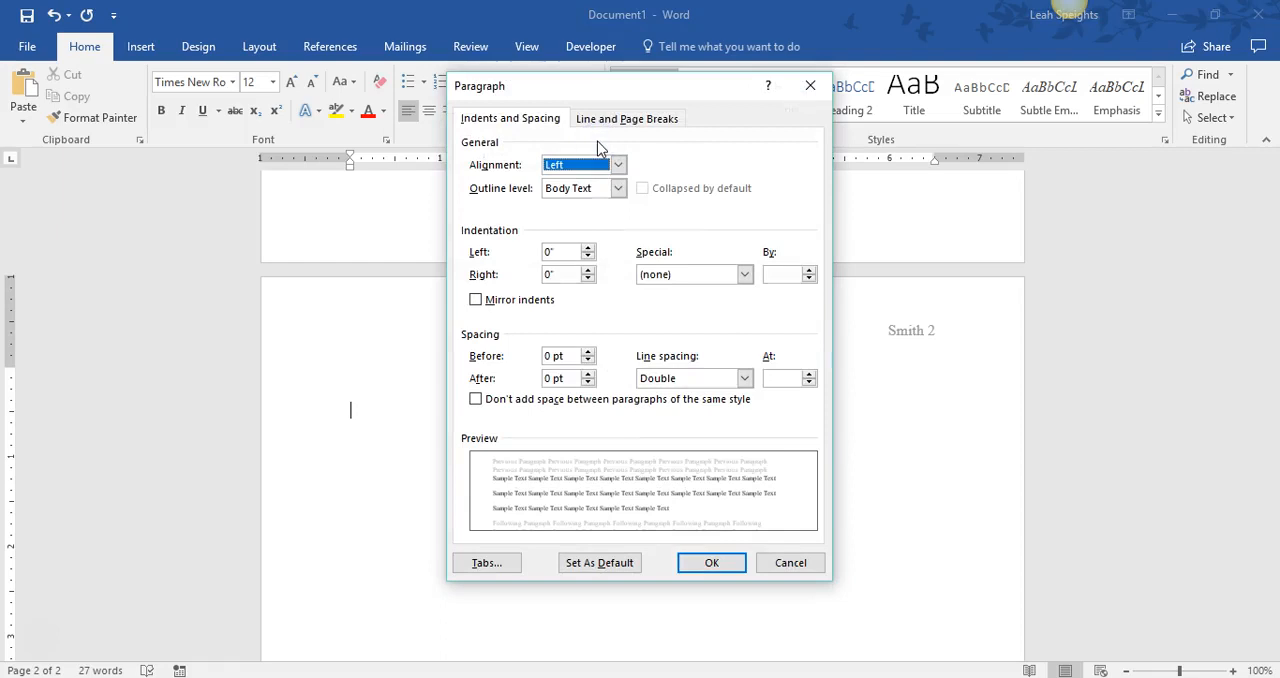
click(686, 273)
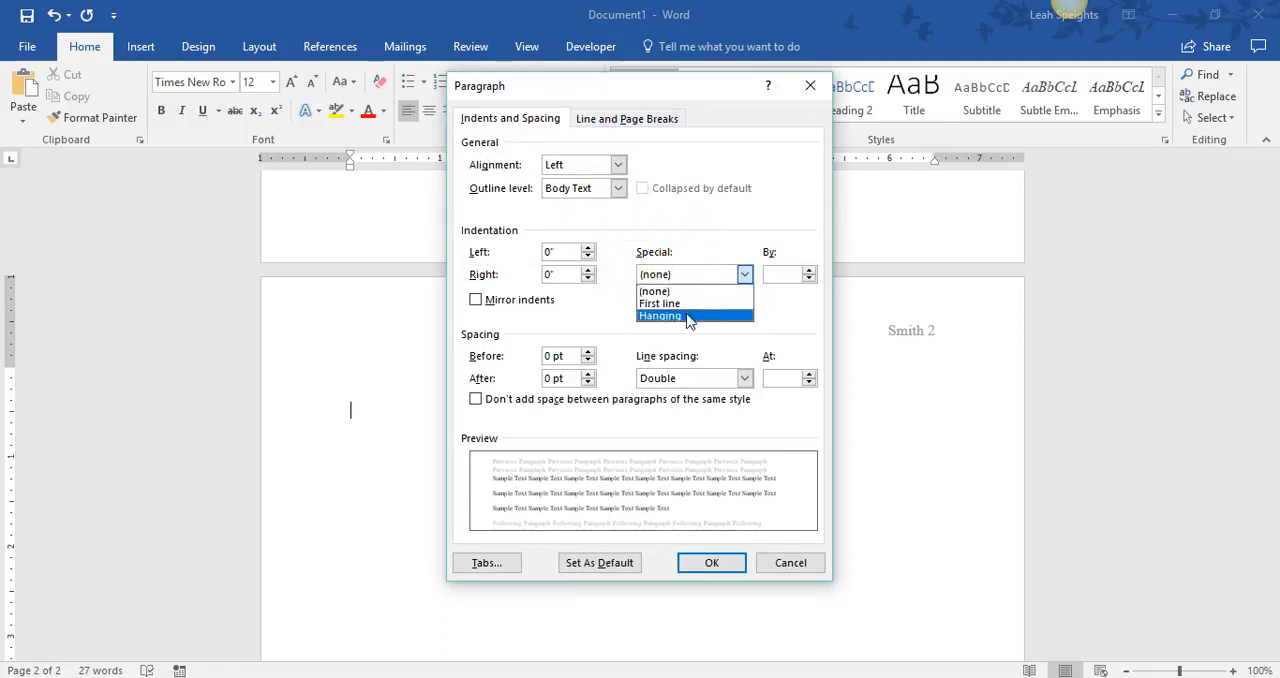
click(688, 316)
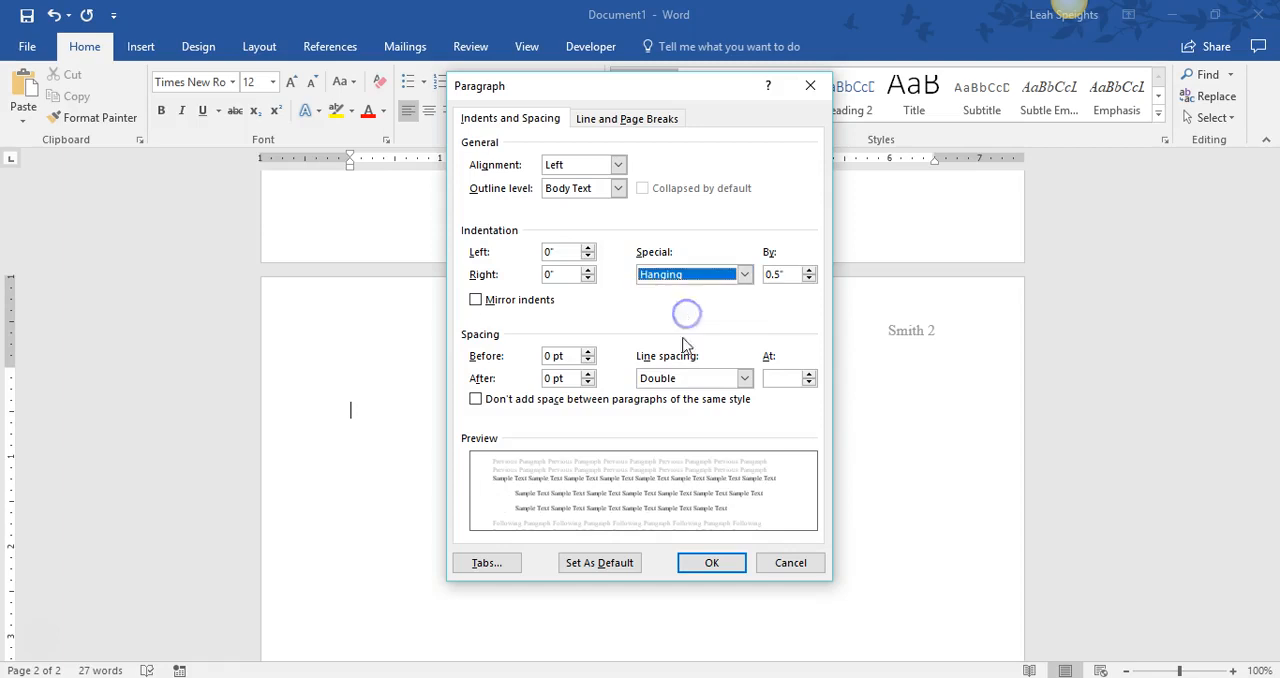
click(709, 561)
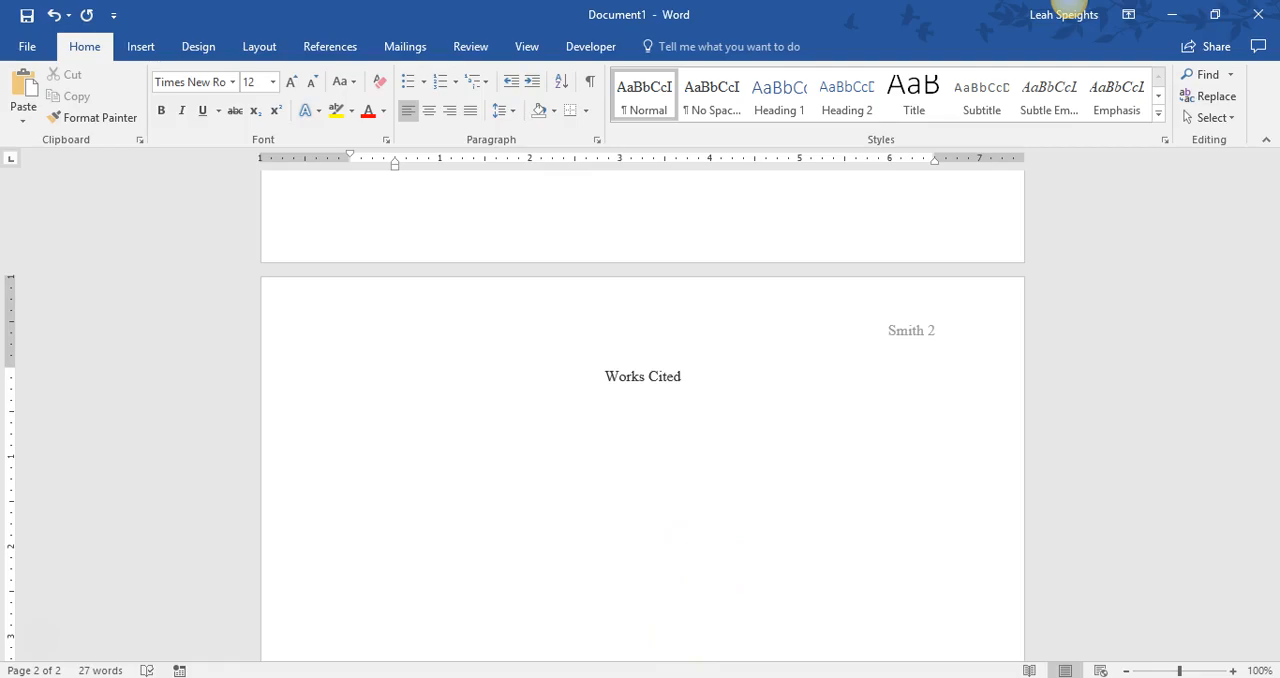
- Switch to the browser and compare the guide's Works Cited format with the SIRS Issues Researcher article on virtual schools
click(670, 677)
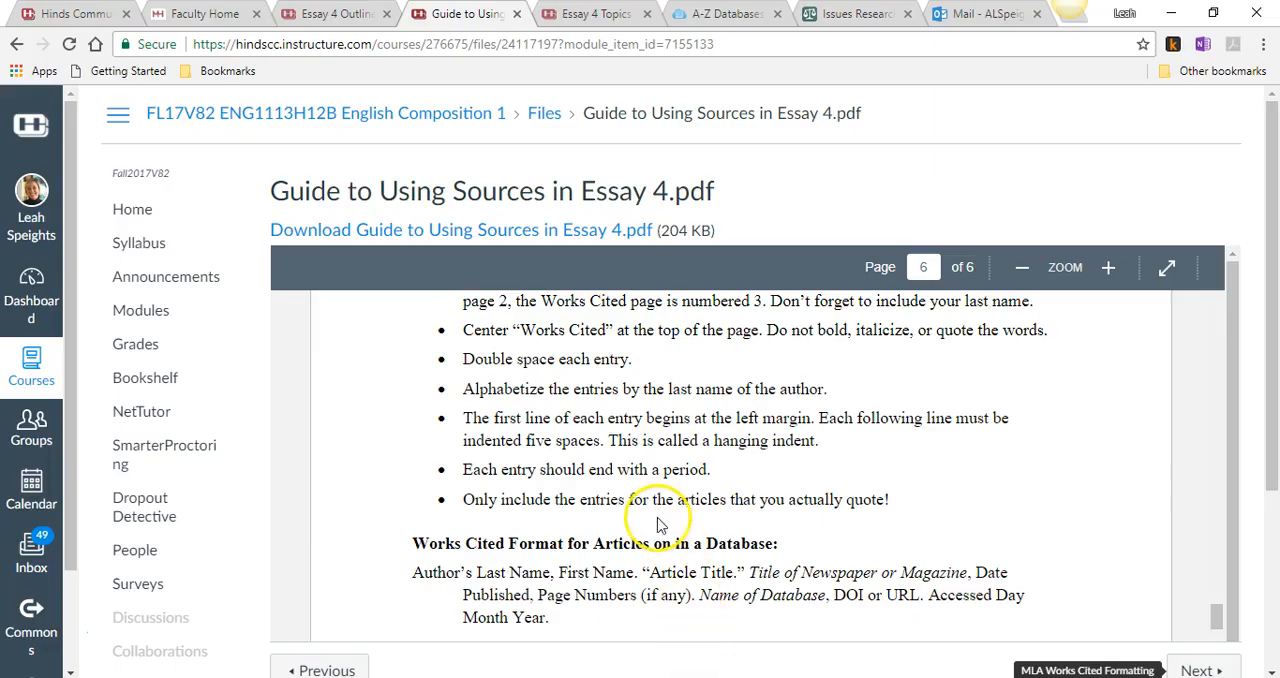
scroll(660, 523, down, 1)
scroll(566, 428, up, 1)
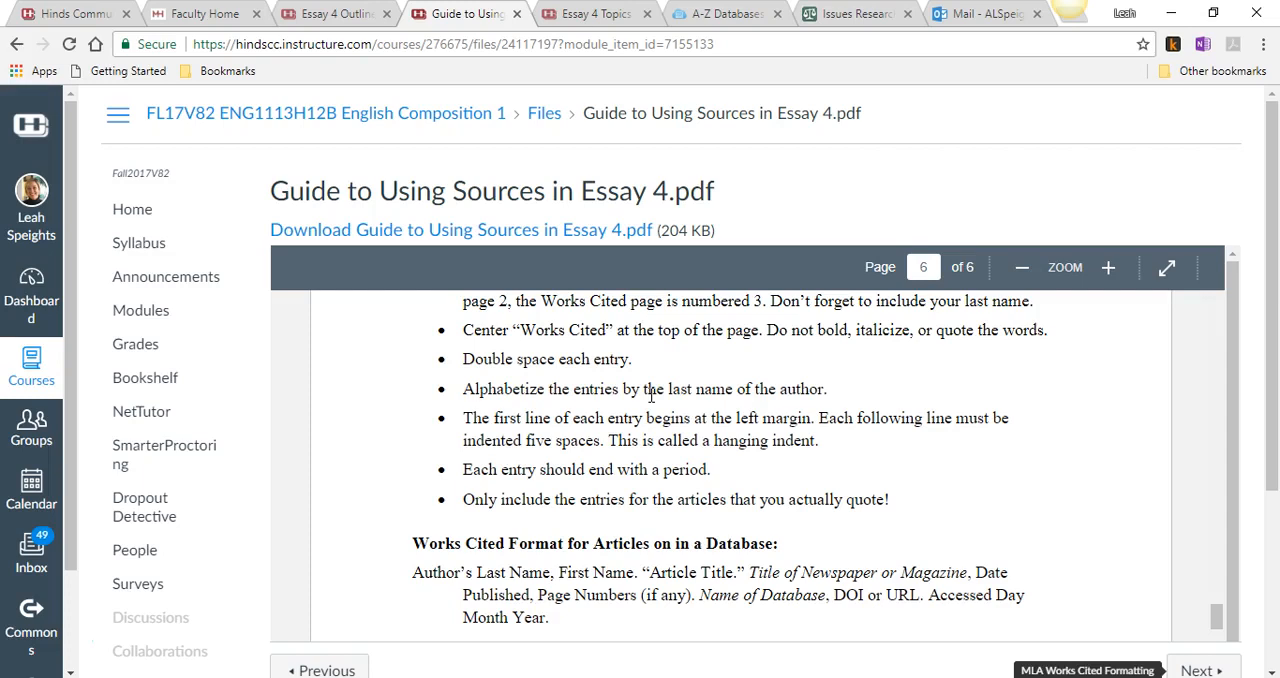
click(851, 16)
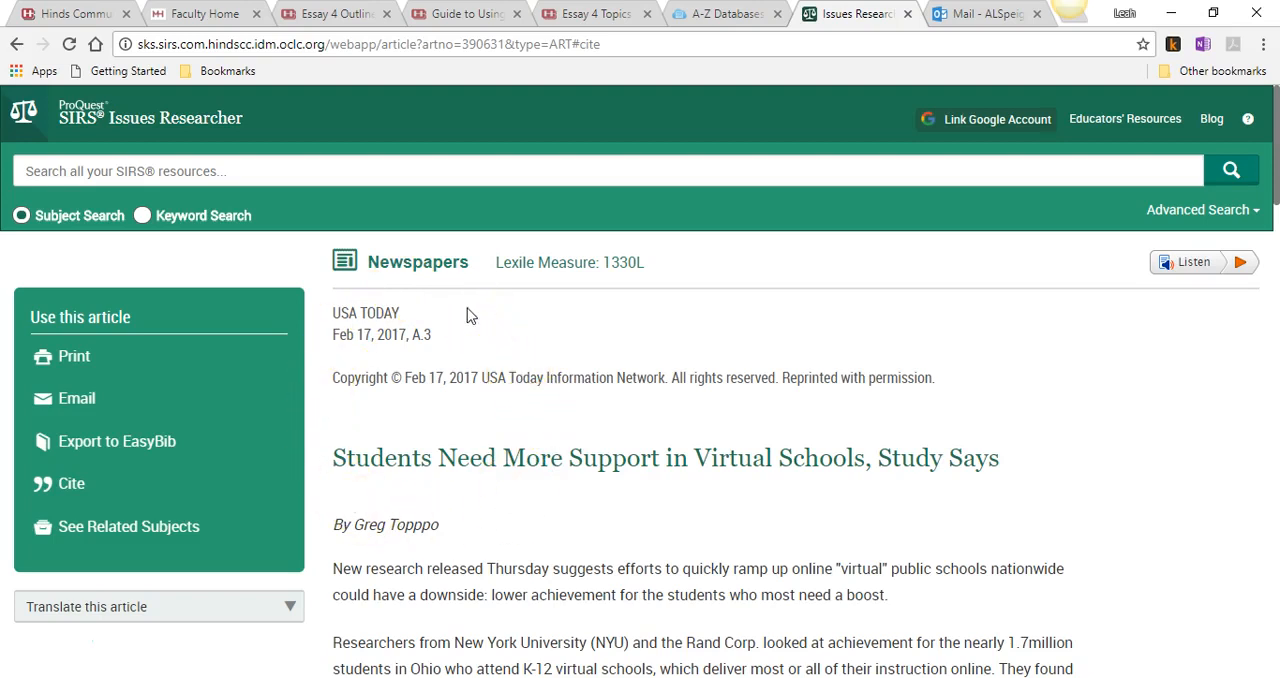
click(458, 14)
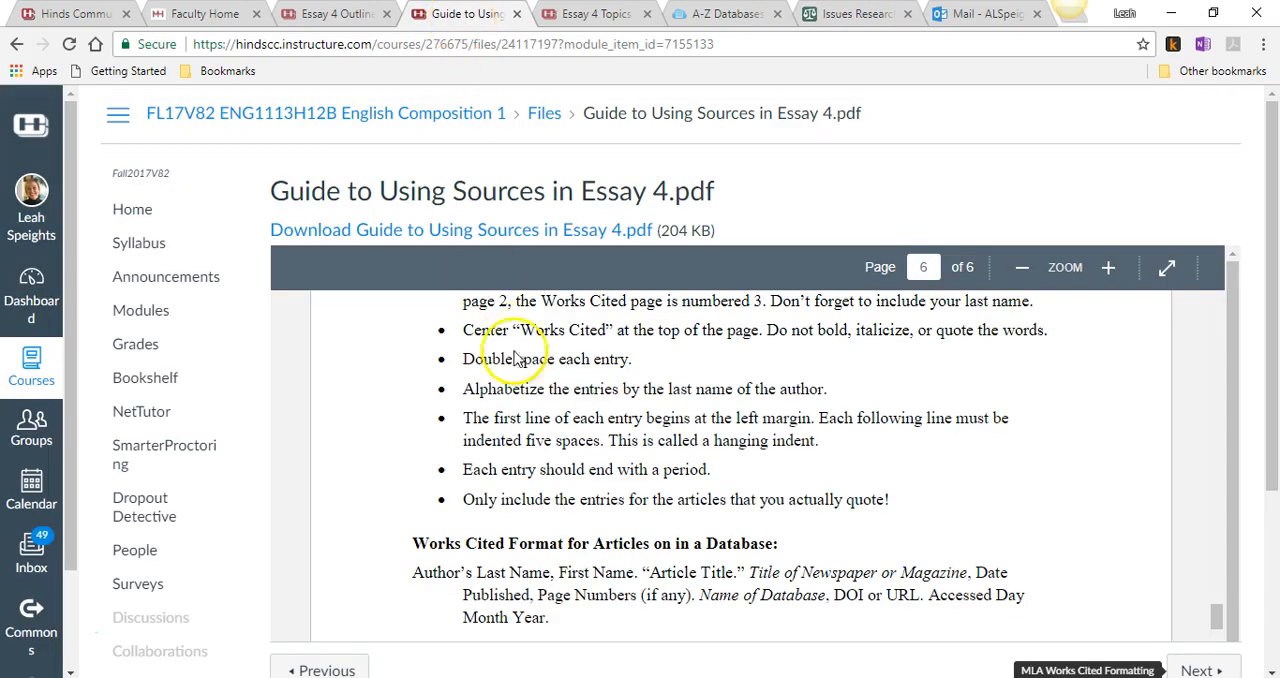
- Compare the guide's Works Cited format for database articles with the MLA 8 citation supplied for the virtual schools article
scroll(543, 586, down, 2)
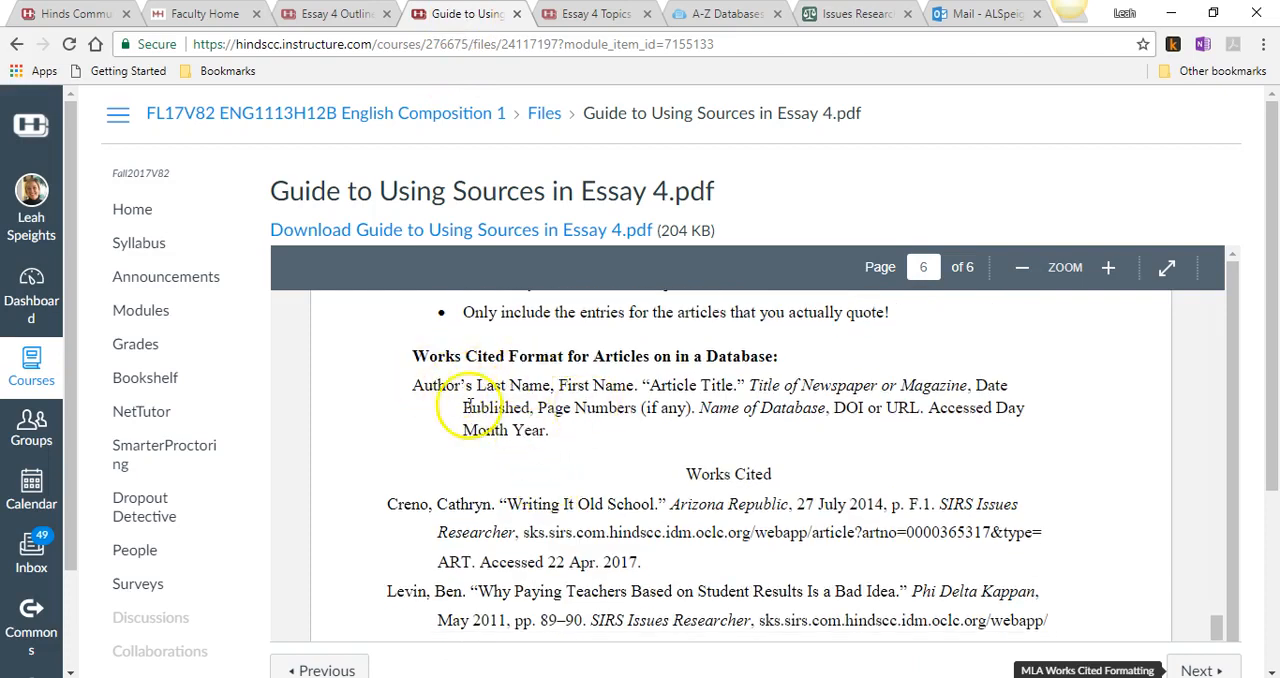
click(828, 18)
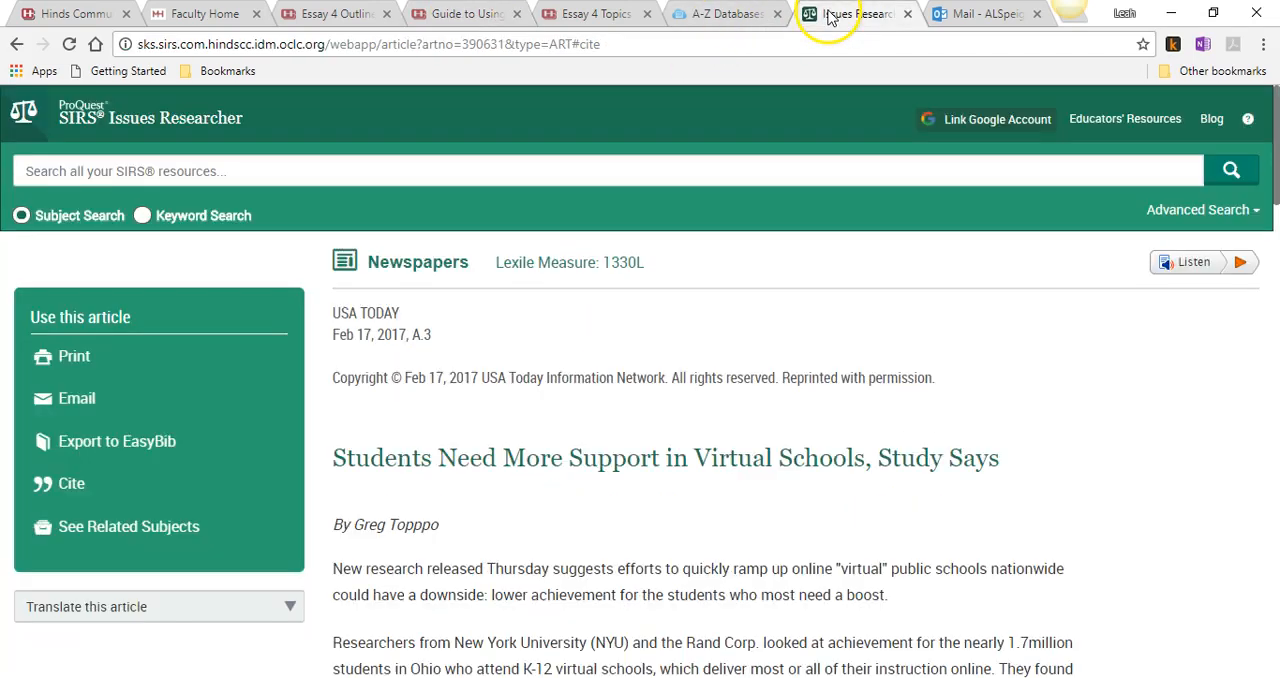
click(138, 494)
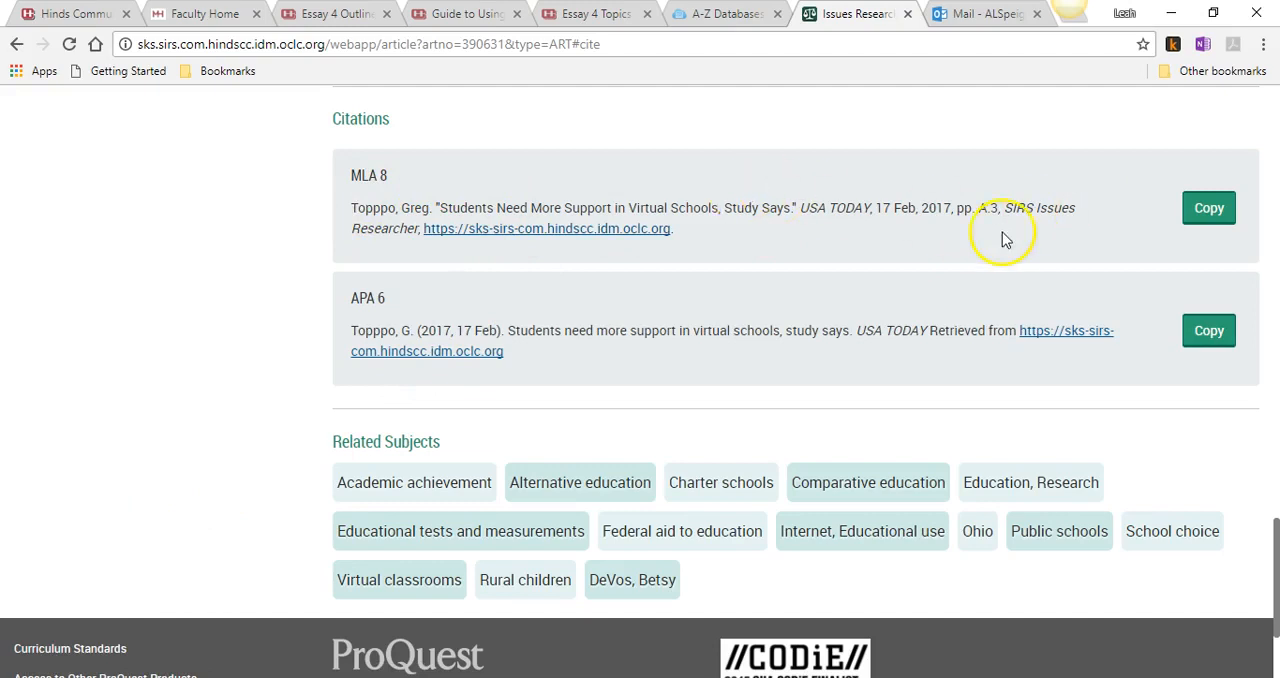
click(355, 212)
scroll(930, 310, up, 5)
scroll(966, 343, up, 20)
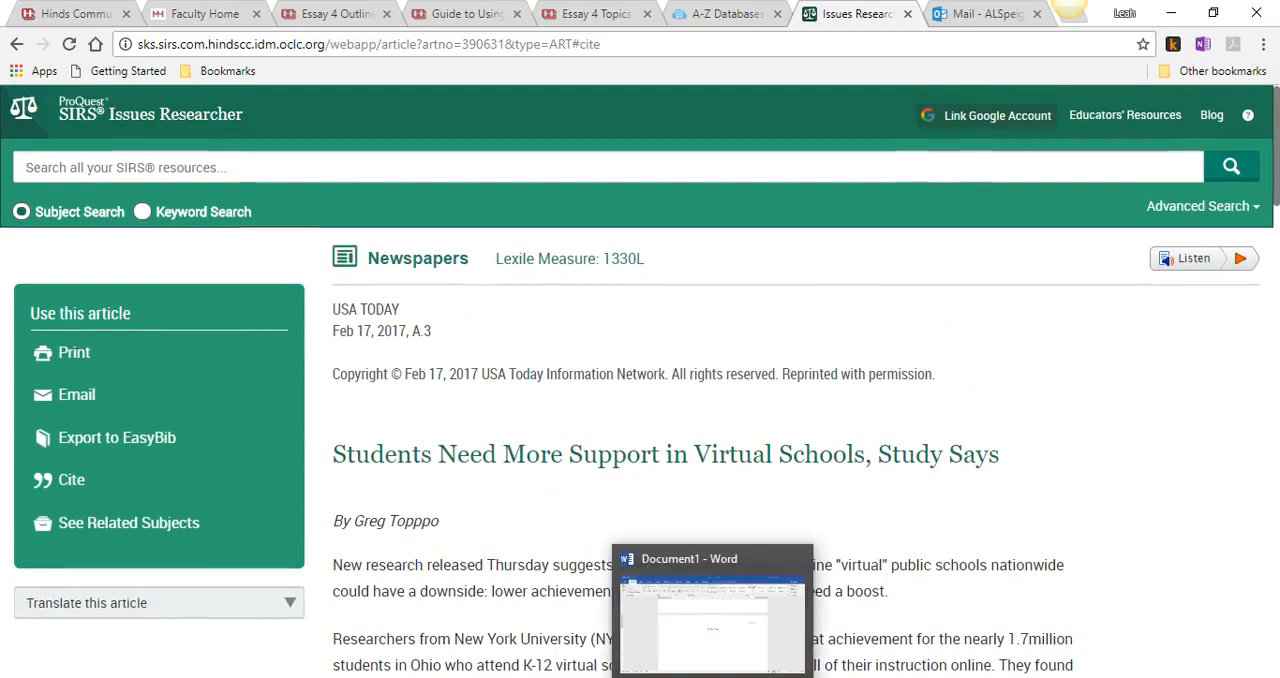
- Switch to Word and begin the Works Cited entry with the article author's last name, a comma and first name
click(712, 677)
text(Toppo)
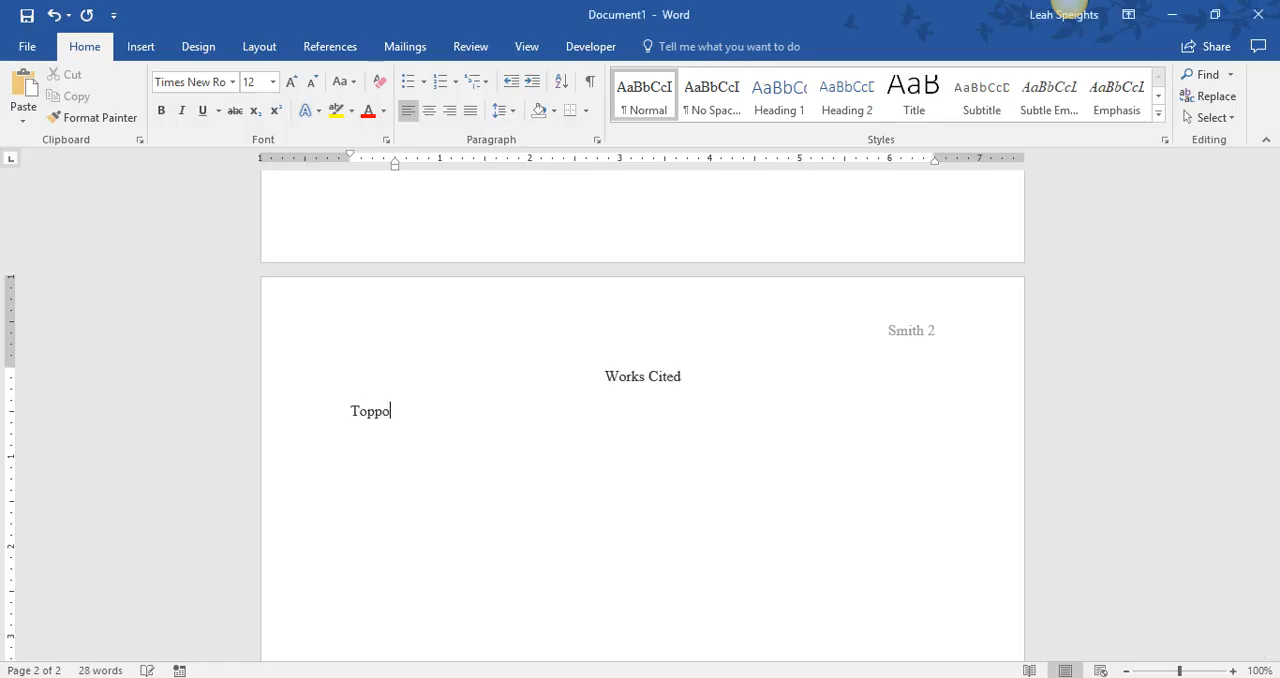
text(, Greg)
- Copy the article title from SIRS Issues Researcher into the entry after the author, enclosed in quotation marks with a closing period
key(alt+Tab)
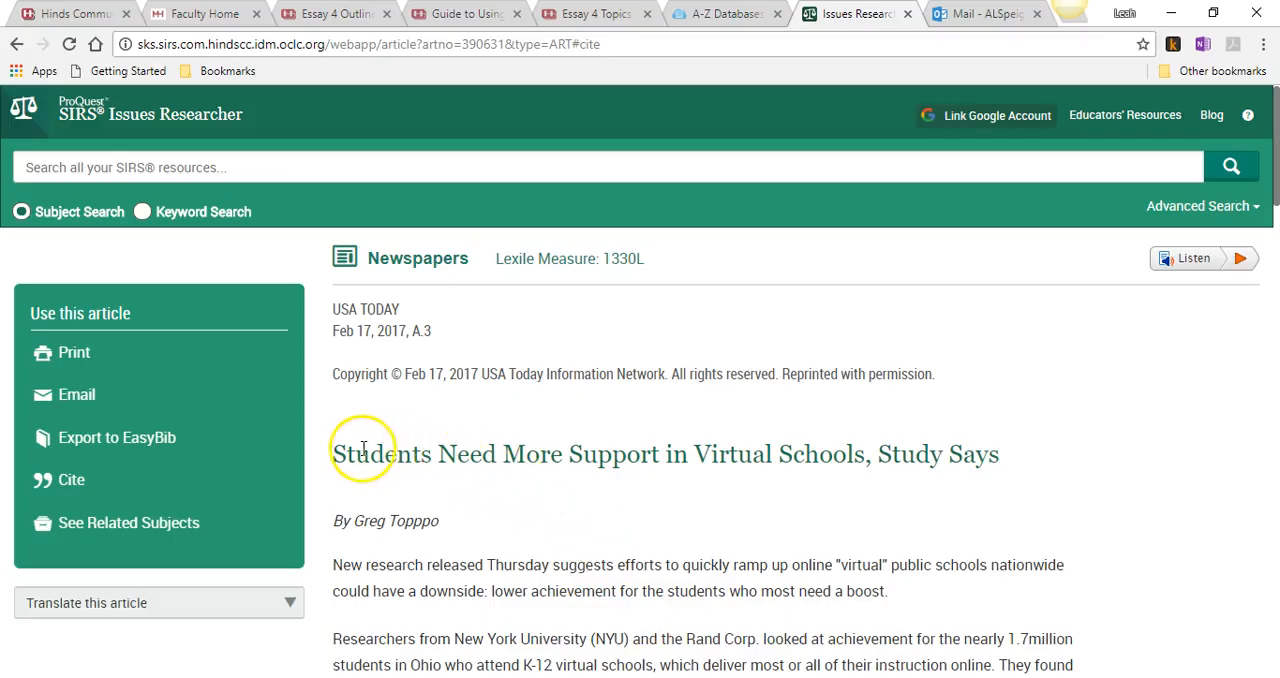
drag(334, 454, 1000, 460)
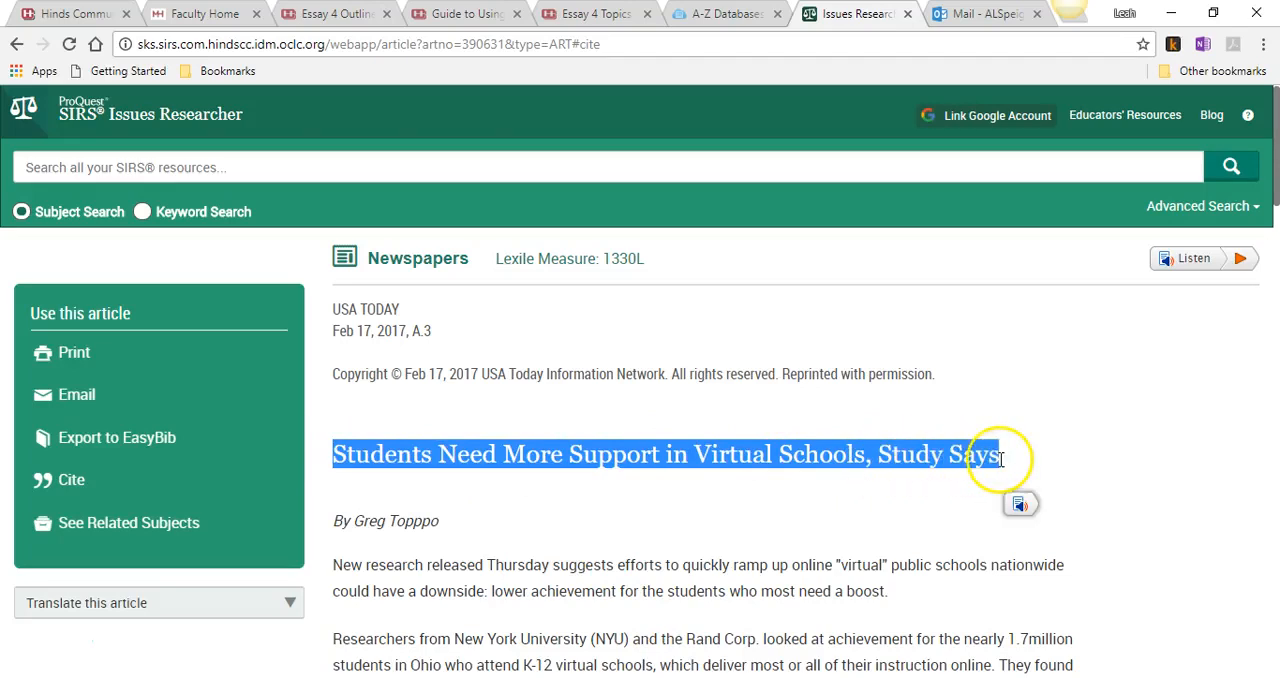
right_click(948, 468)
click(943, 477)
key(alt+Tab)
right_click(452, 410)
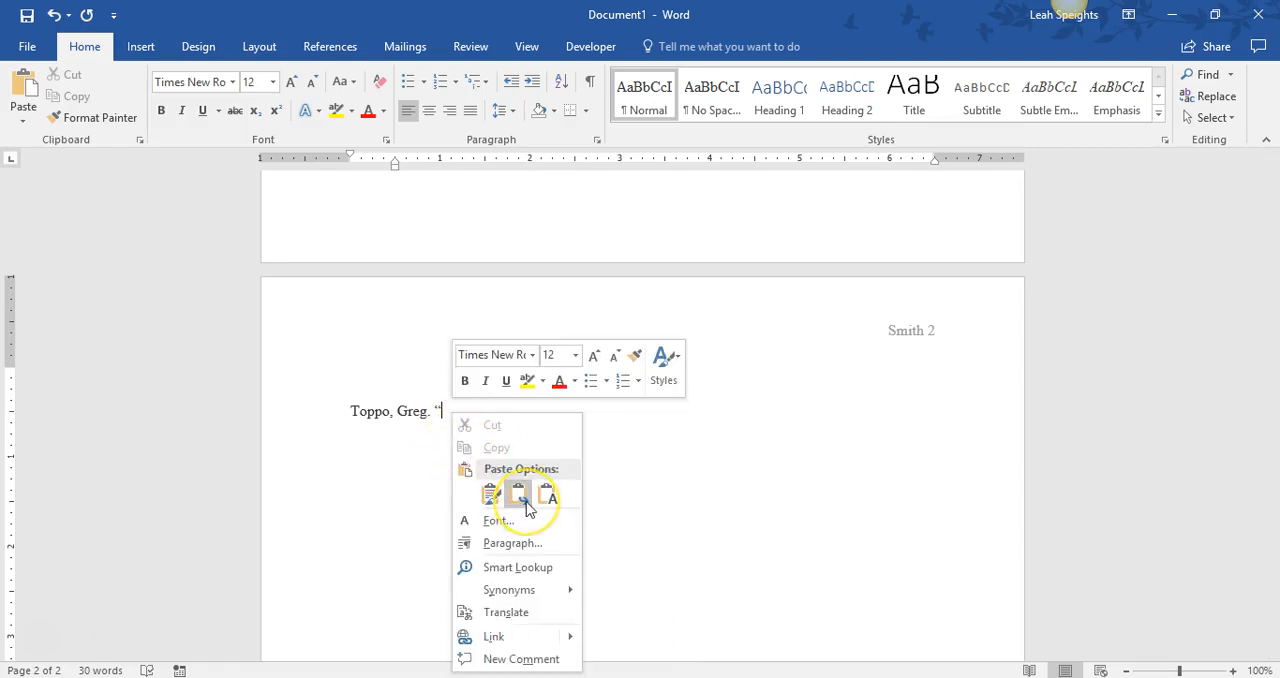
click(522, 497)
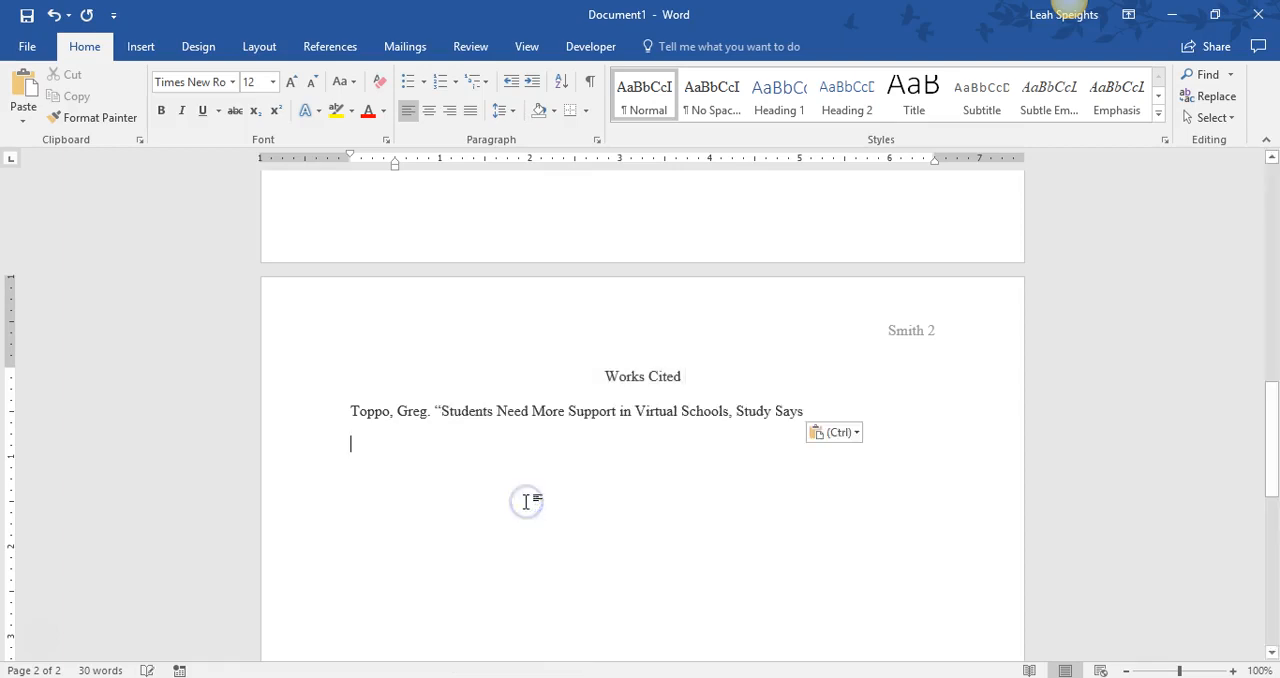
click(804, 411)
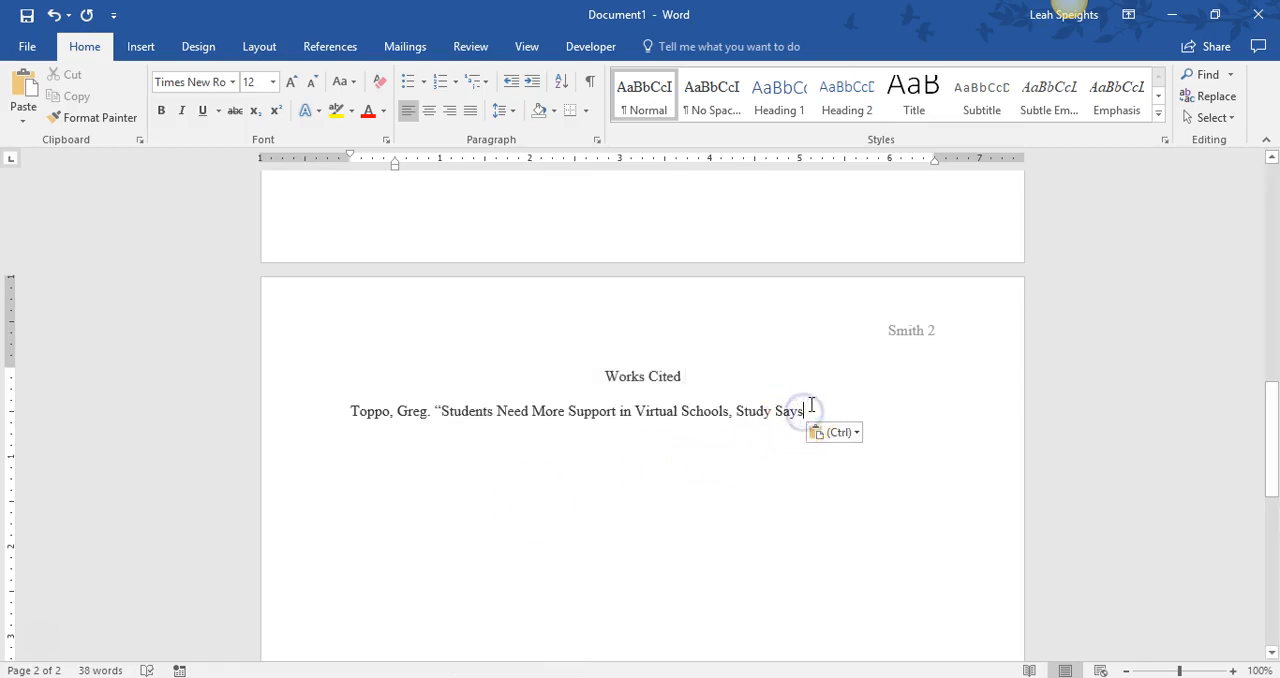
text(.”)
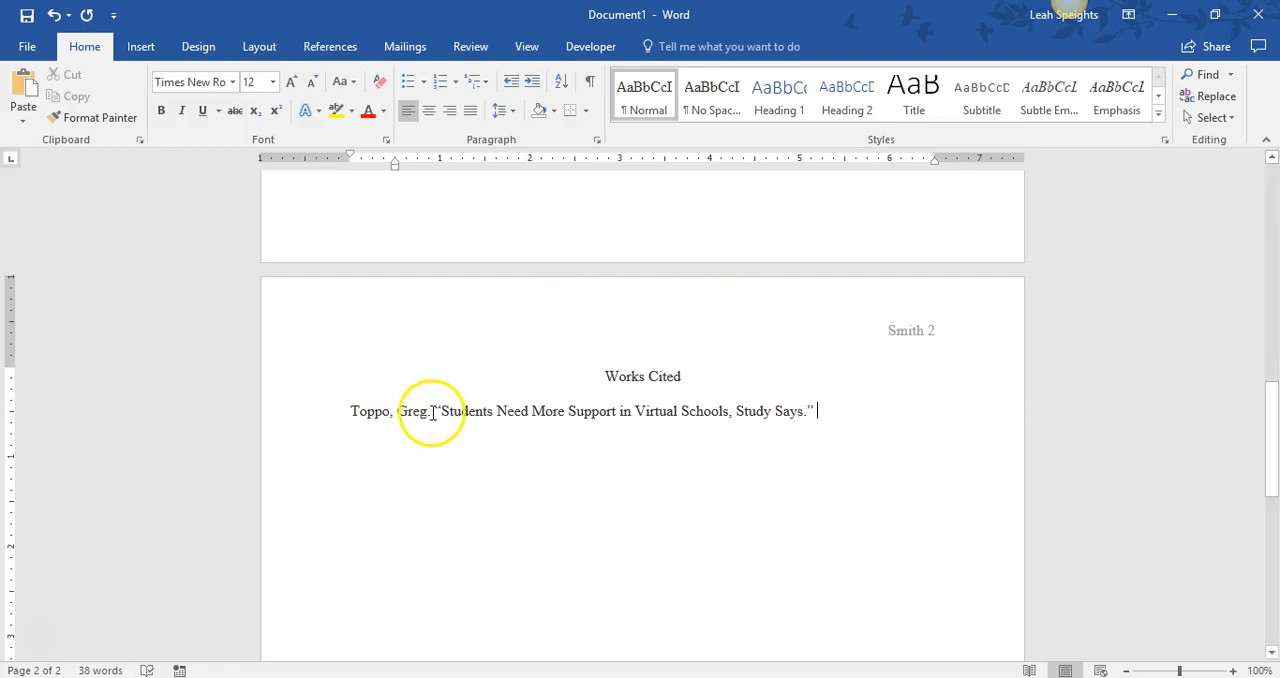
click(950, 429)
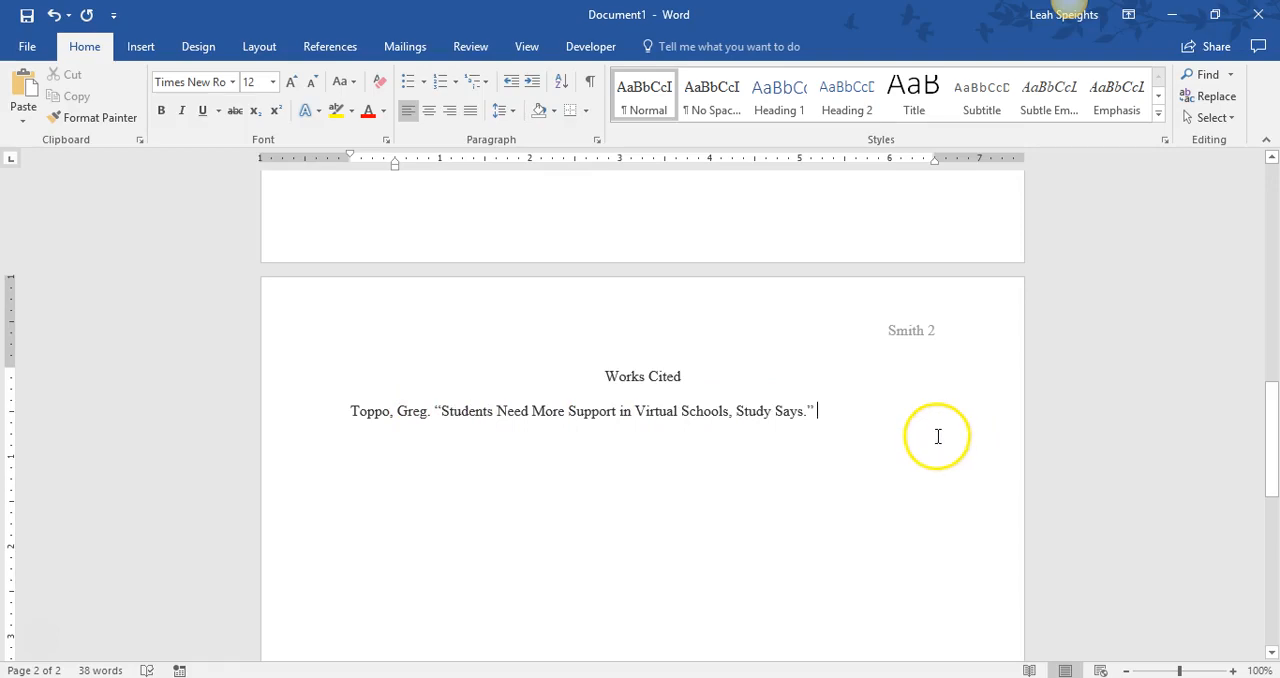
- Check the guide and article for the newspaper title, and add "USA Today," after the article title in the Word entry
click(678, 677)
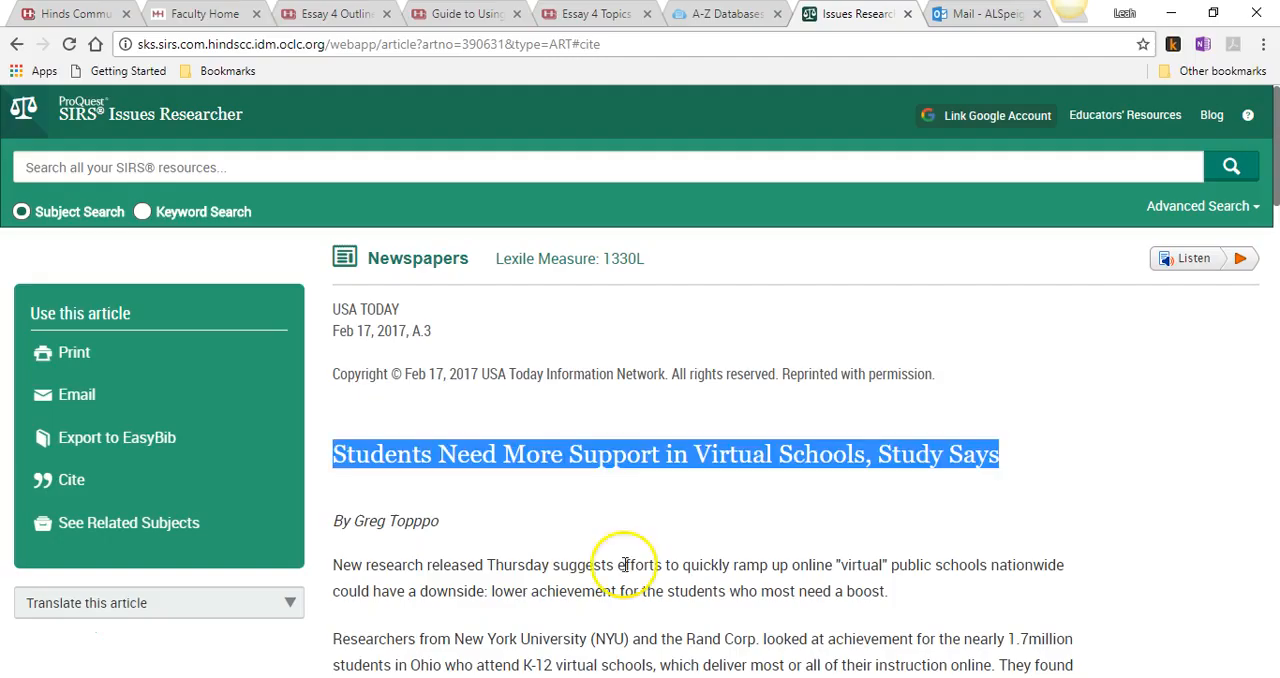
click(466, 16)
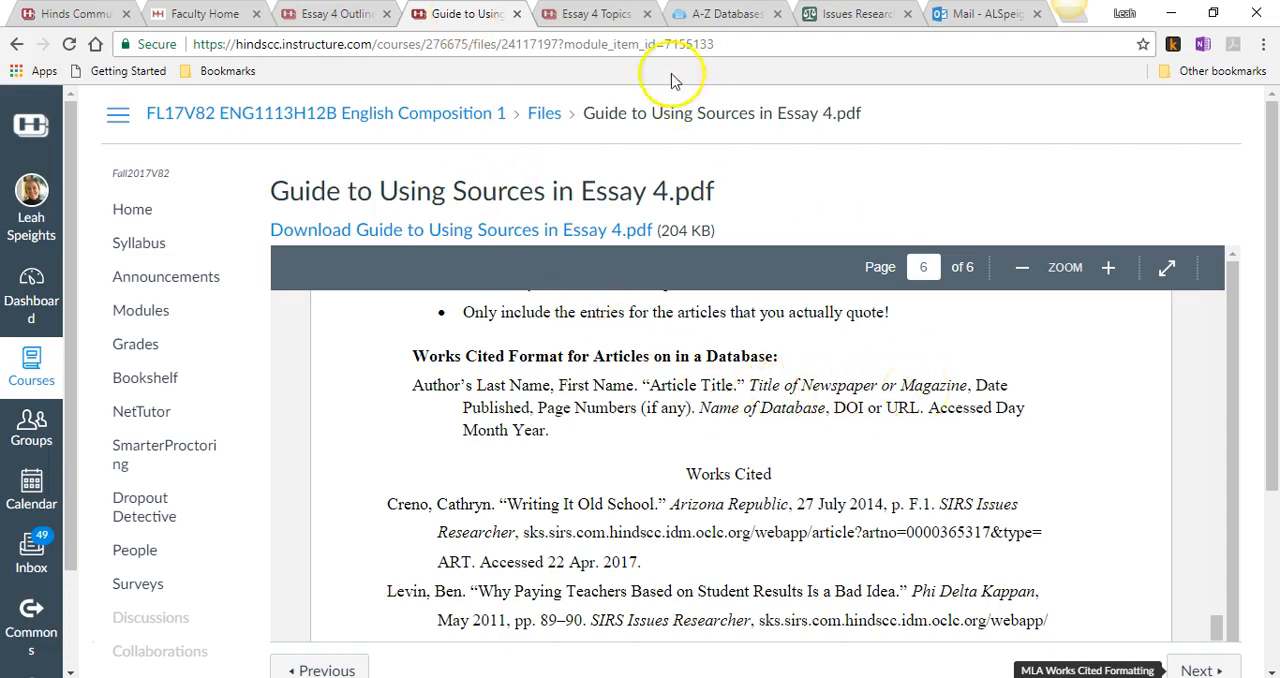
click(850, 14)
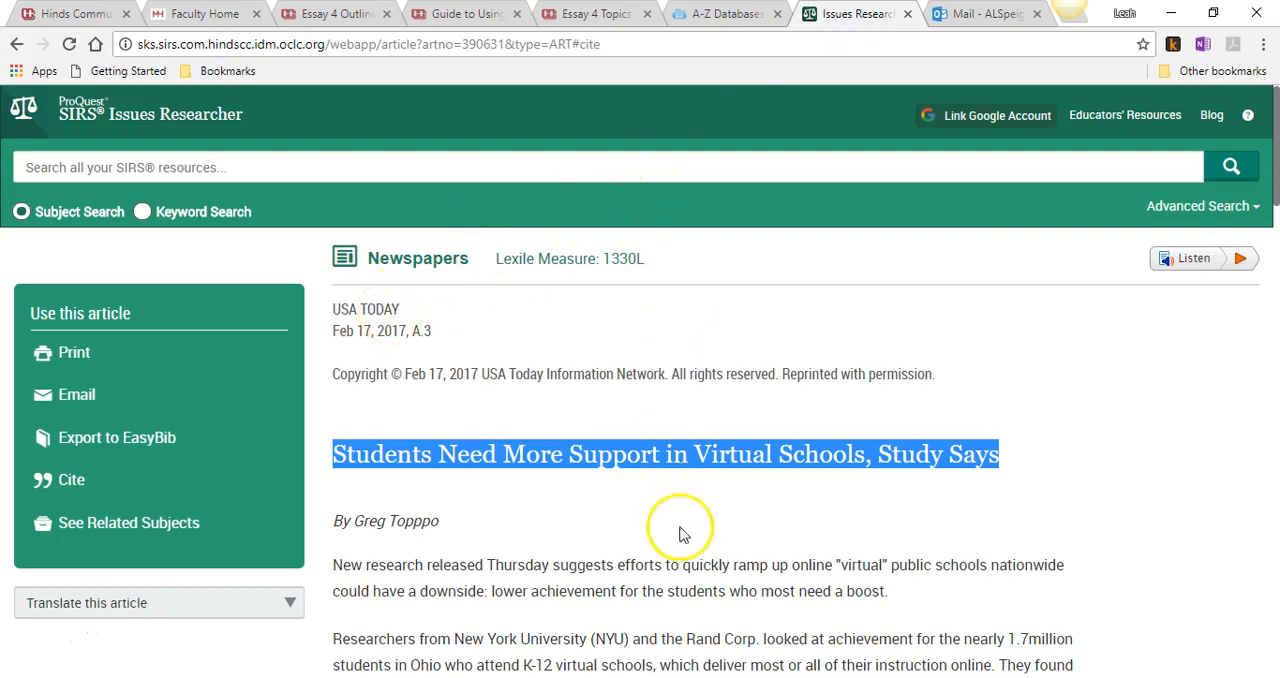
click(697, 677)
text(SA Today,)
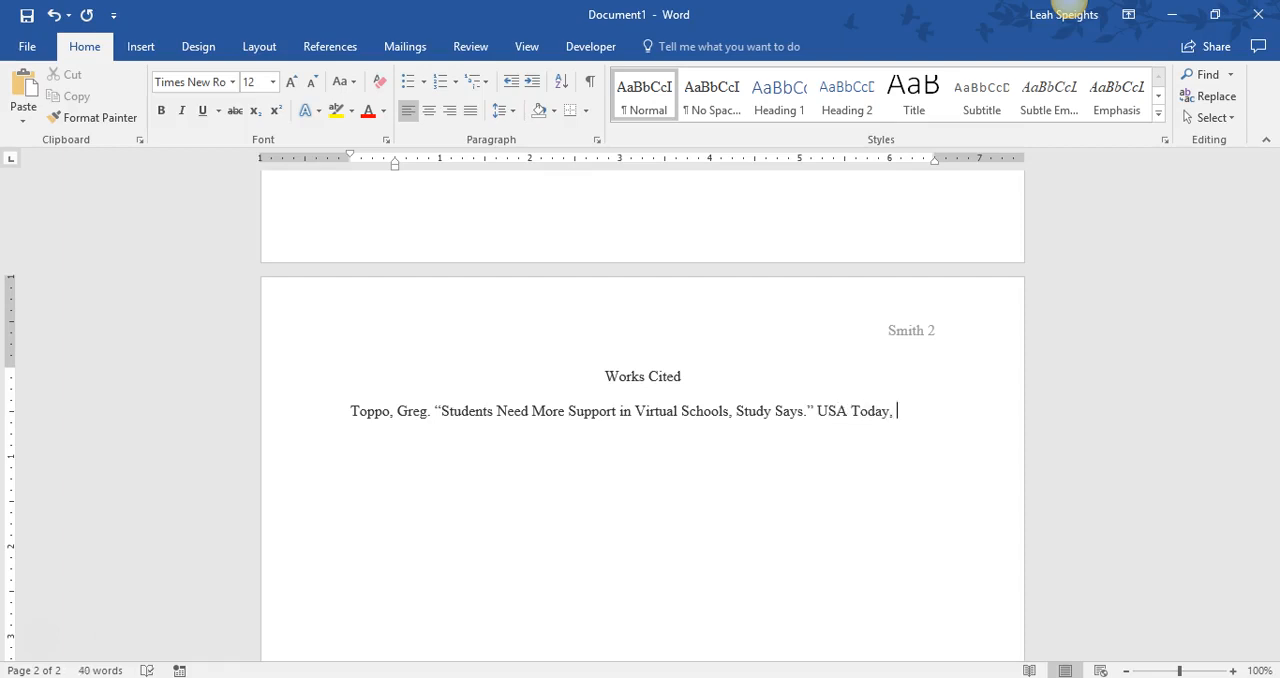
- Italicize the newspaper title "USA Today" and place the cursor at the end of the entry
drag(818, 411, 876, 410)
click(877, 411)
click(880, 411)
click(868, 410)
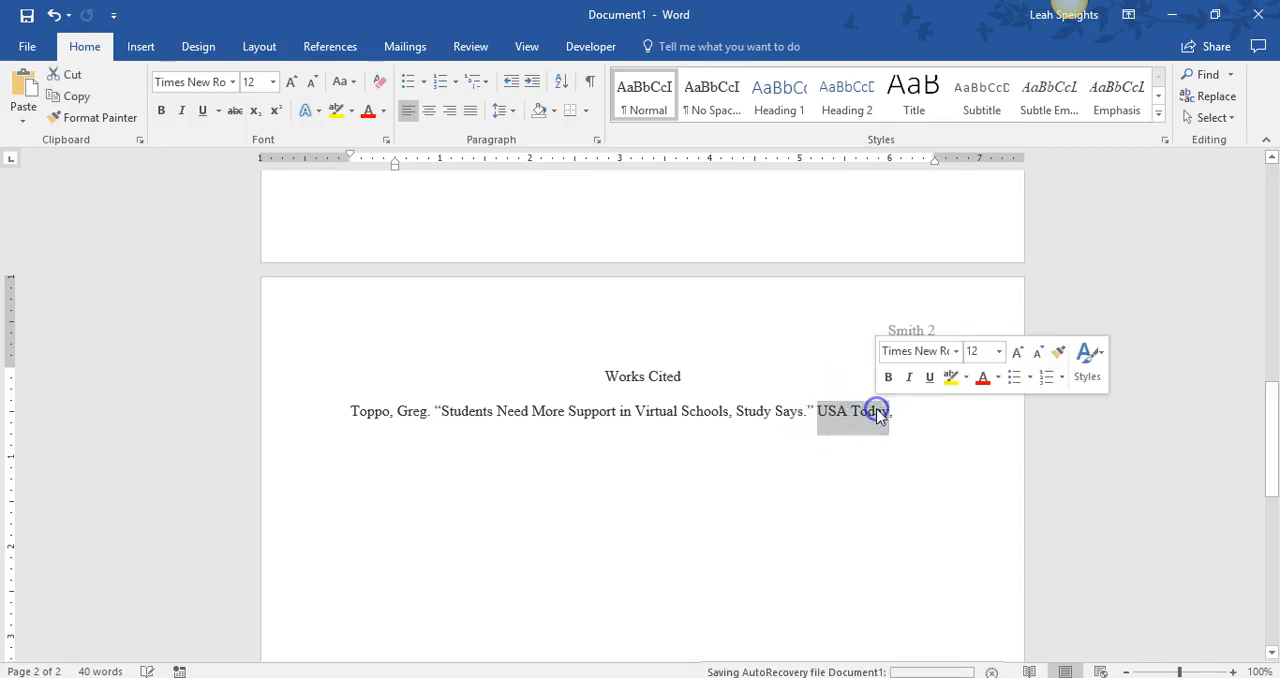
click(181, 111)
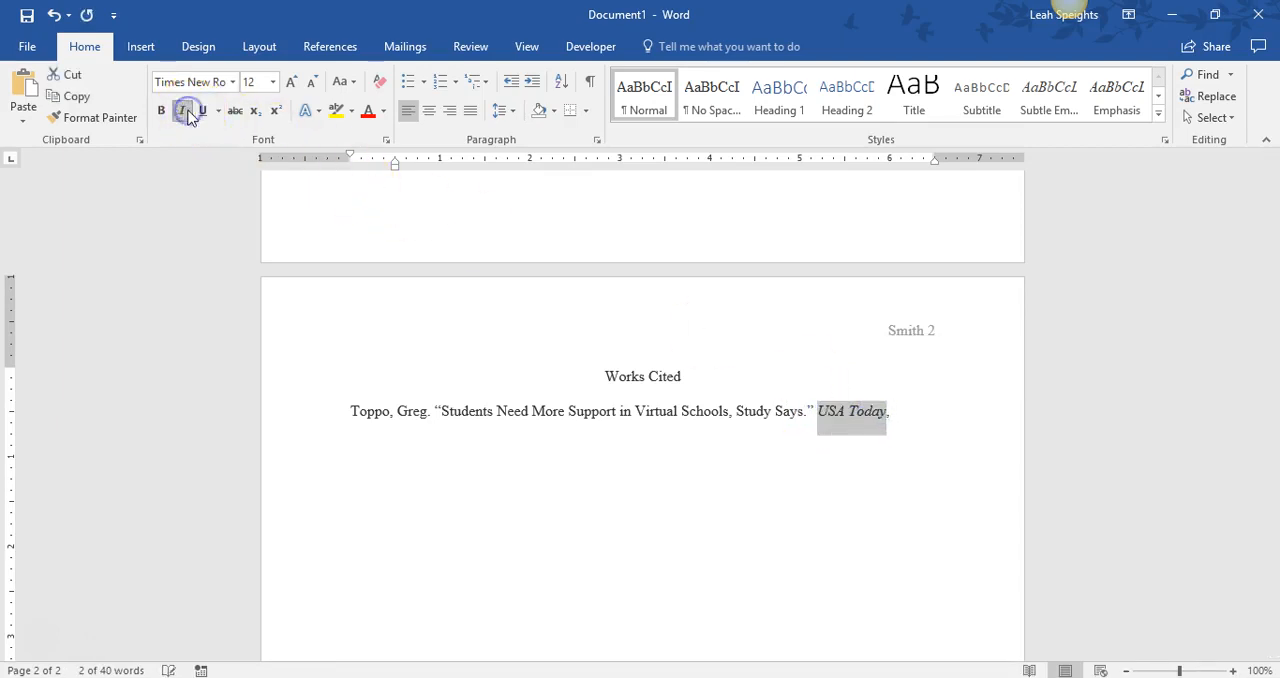
click(906, 410)
- Check the date format in the guide against the article and add the publication date "17 Feb. 2017" to the Word entry
key(alt+Tab)
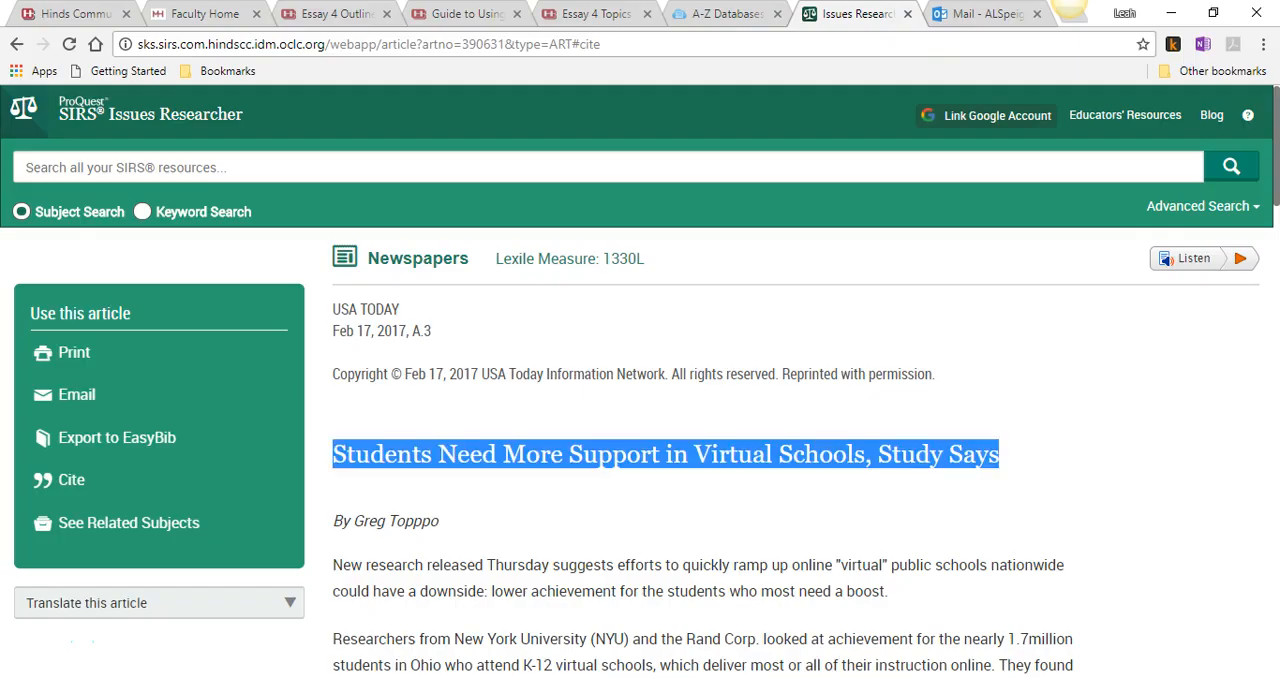
click(570, 340)
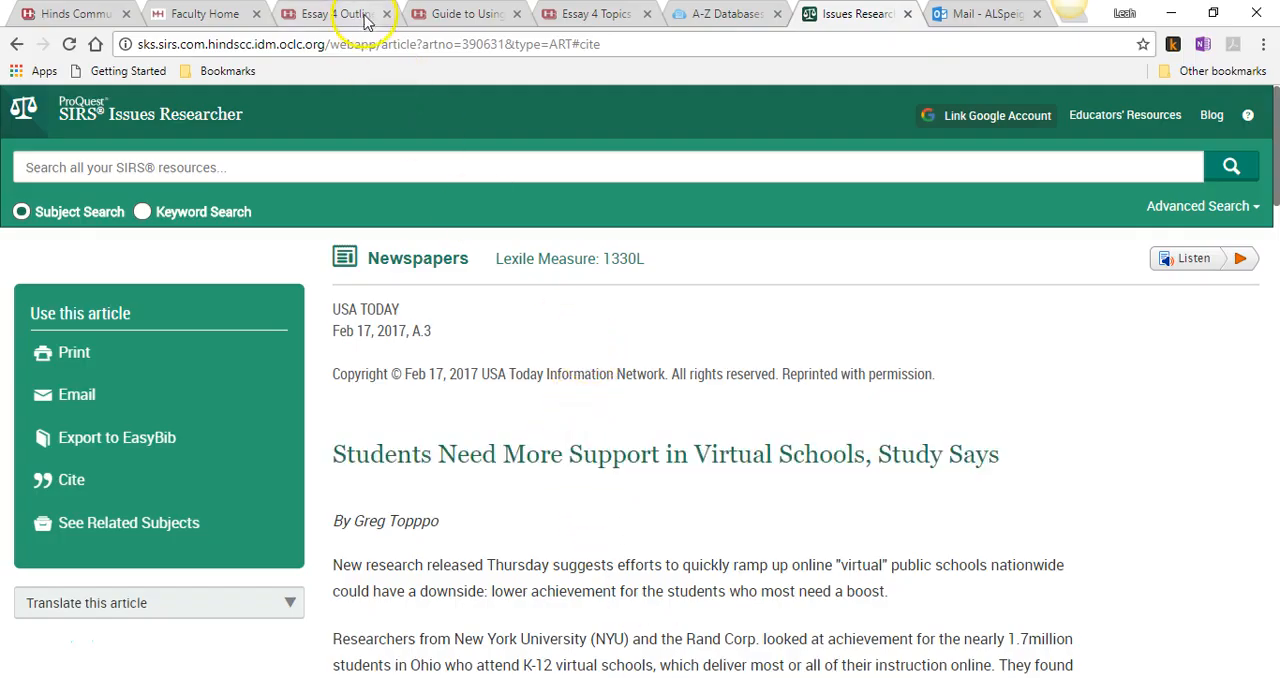
click(445, 14)
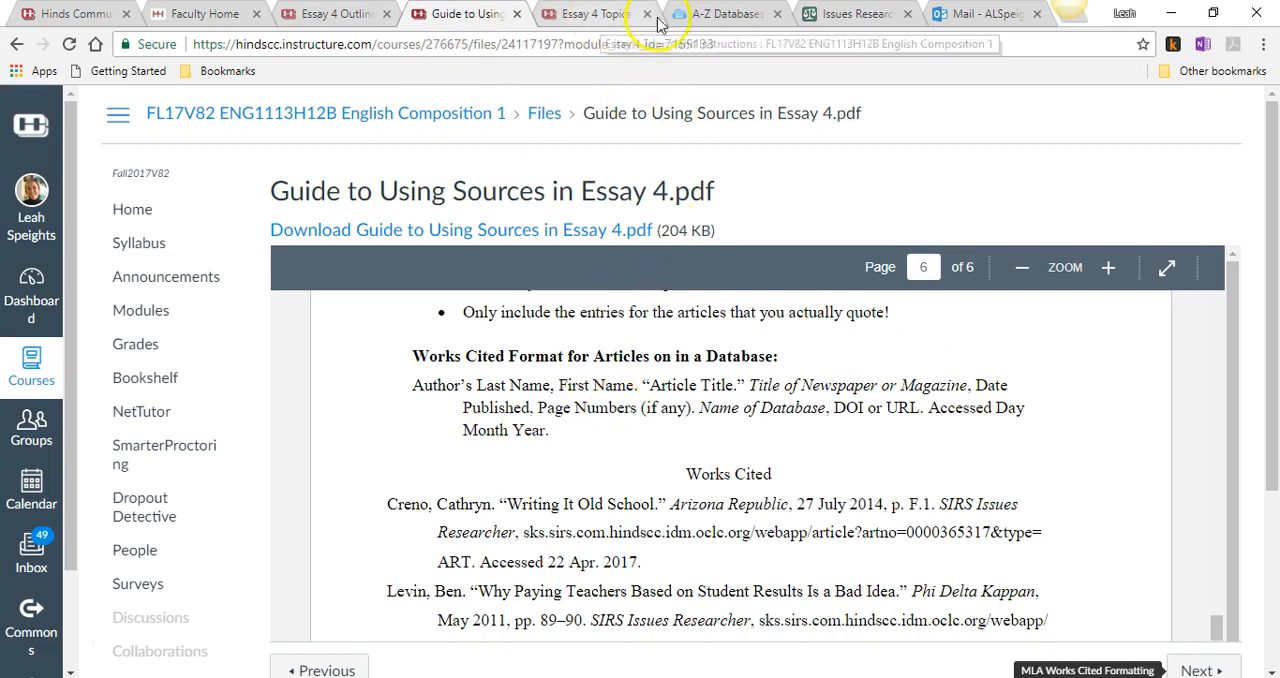
click(848, 20)
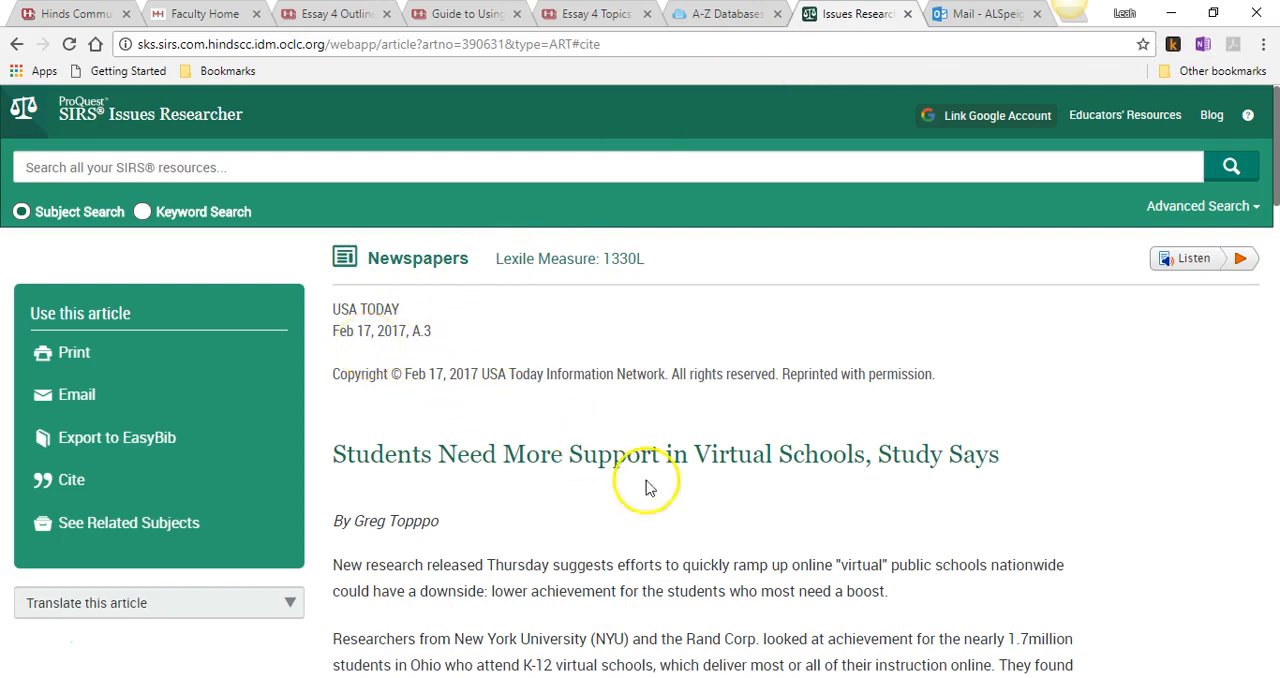
key(alt+Tab)
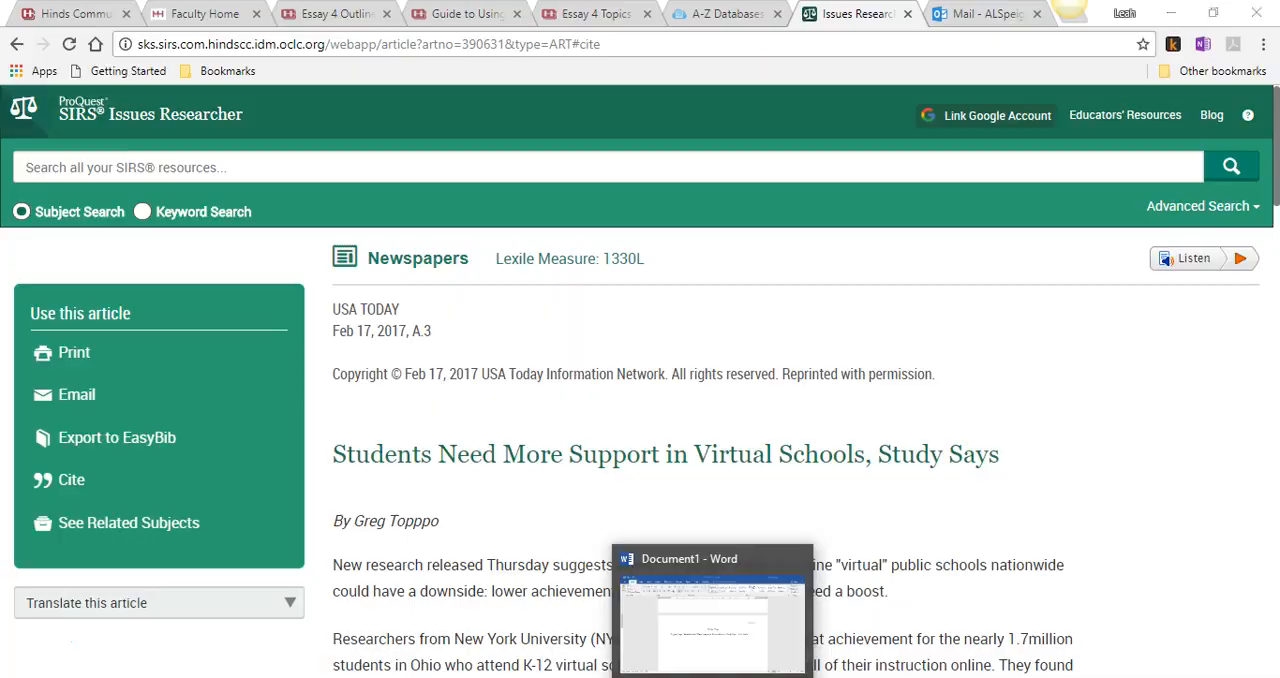
text(17 F)
text(eb. 2017,)
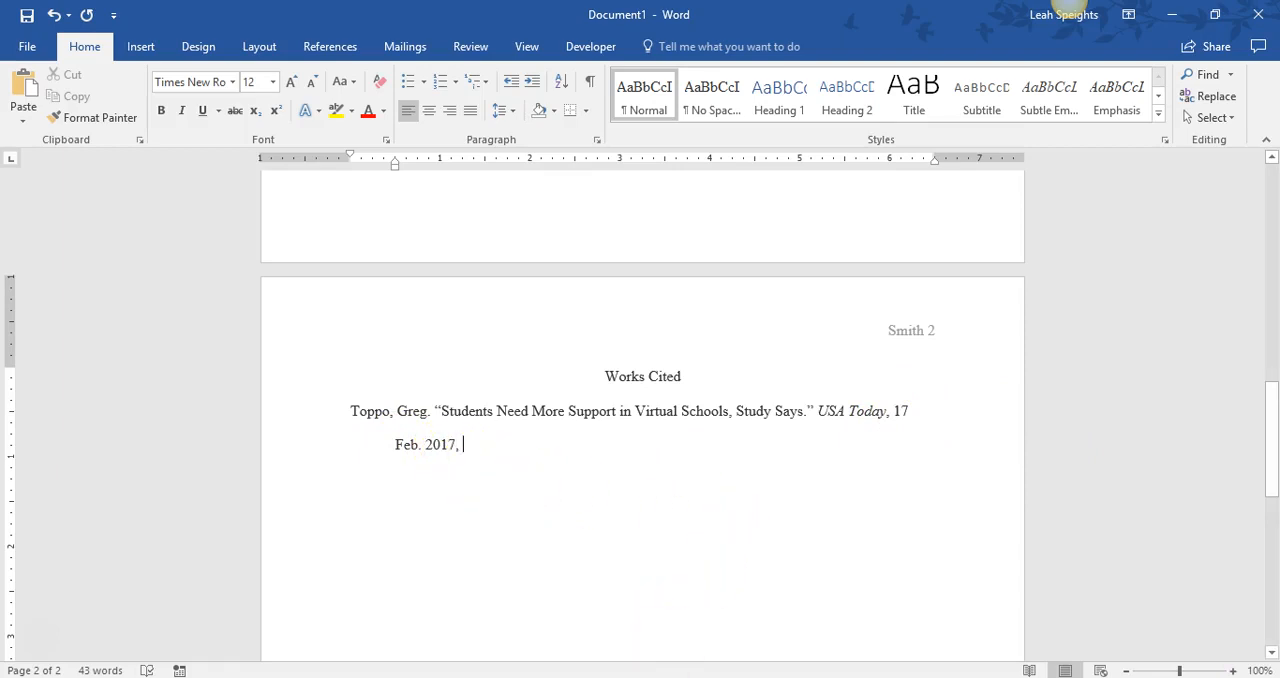
- Look up the page number in the article and add ", p. A3" after the publication date in Word
key(alt+Tab)
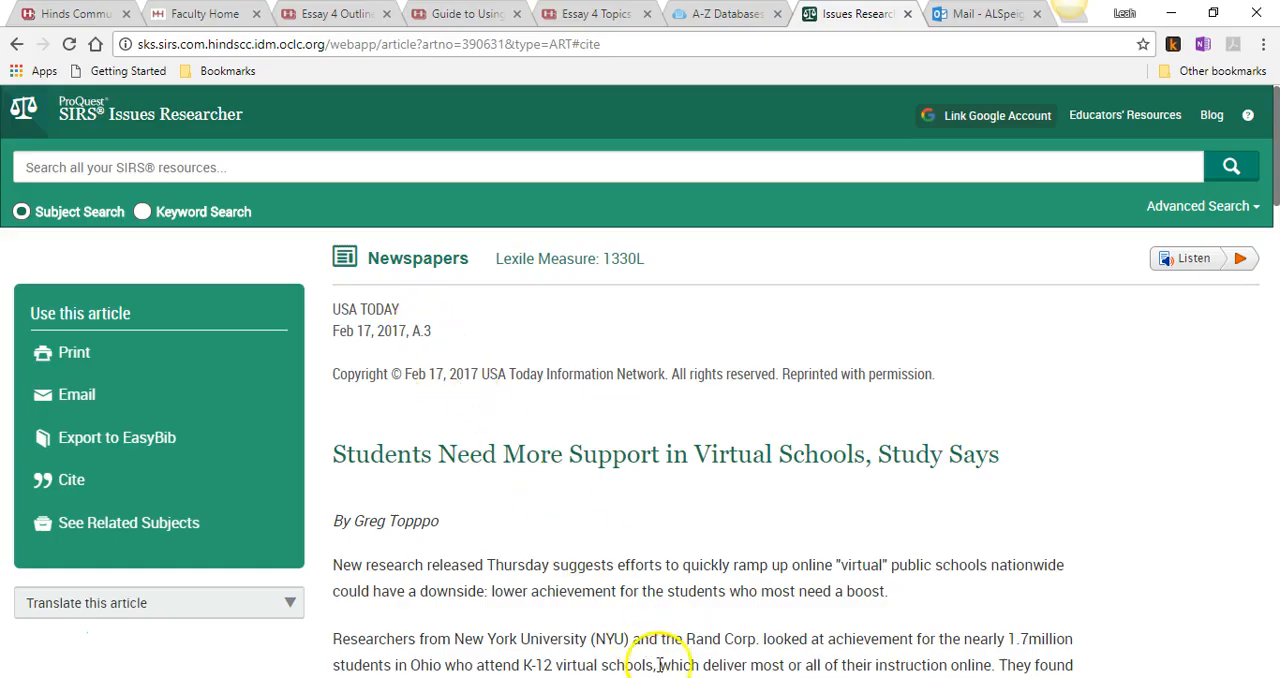
key(alt+Tab)
text(p.)
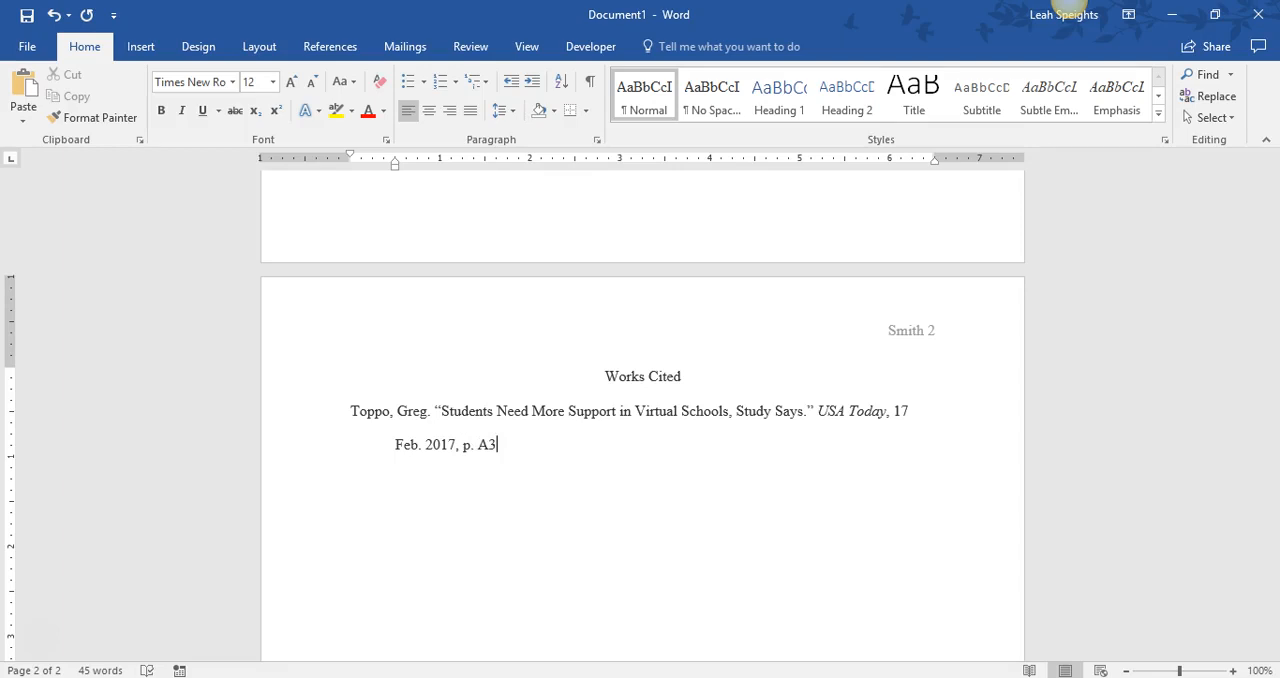
- Check the guide's punctuation and the article's database name, and add a period and "SIRS Issue Researcher," after the page number in Word
key(alt+Tab)
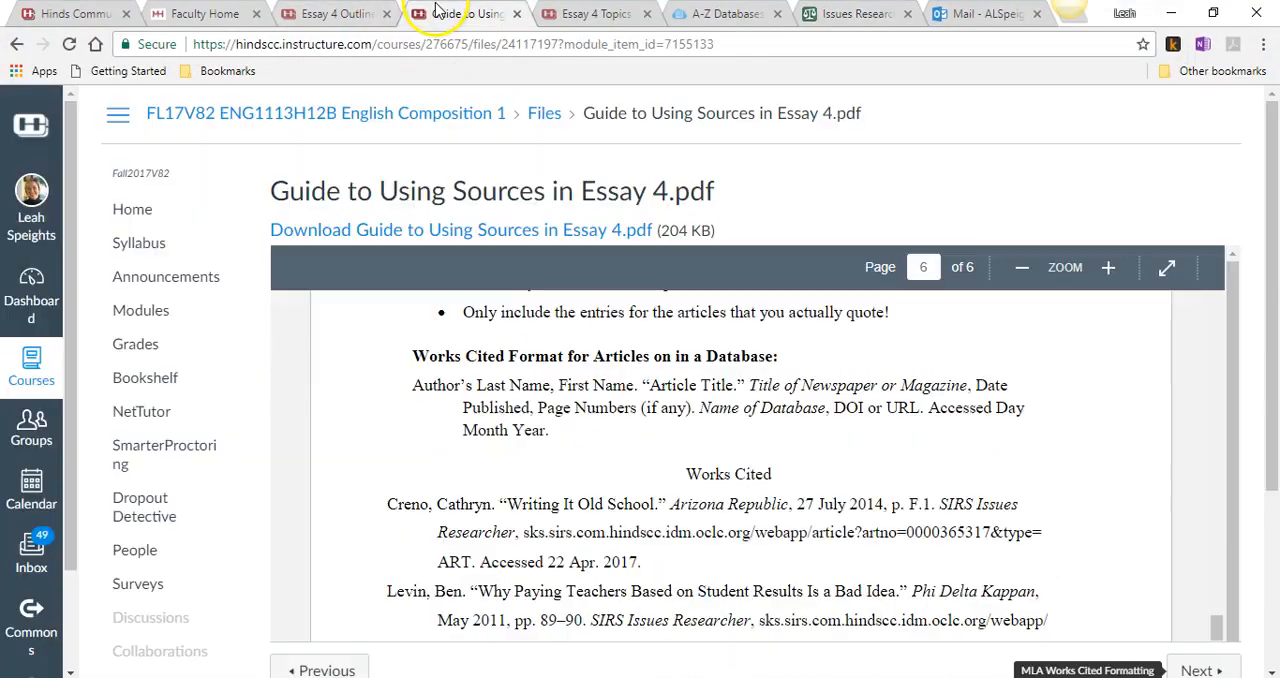
click(440, 14)
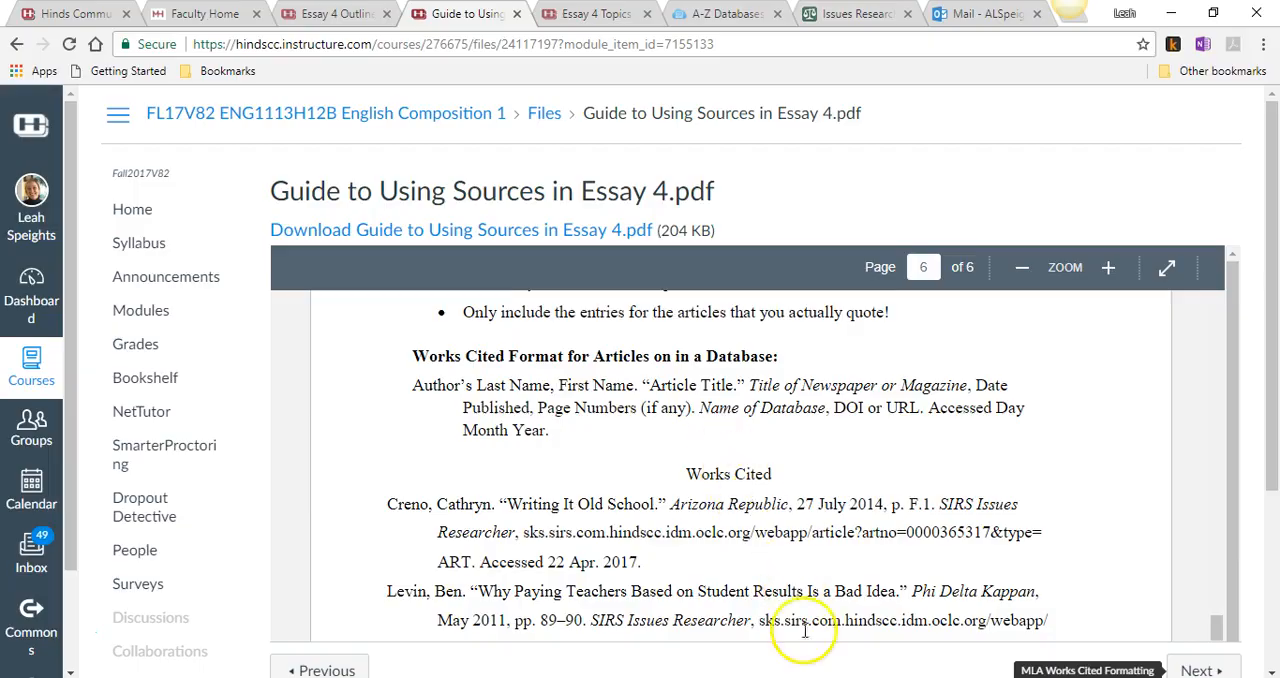
key(alt+Tab)
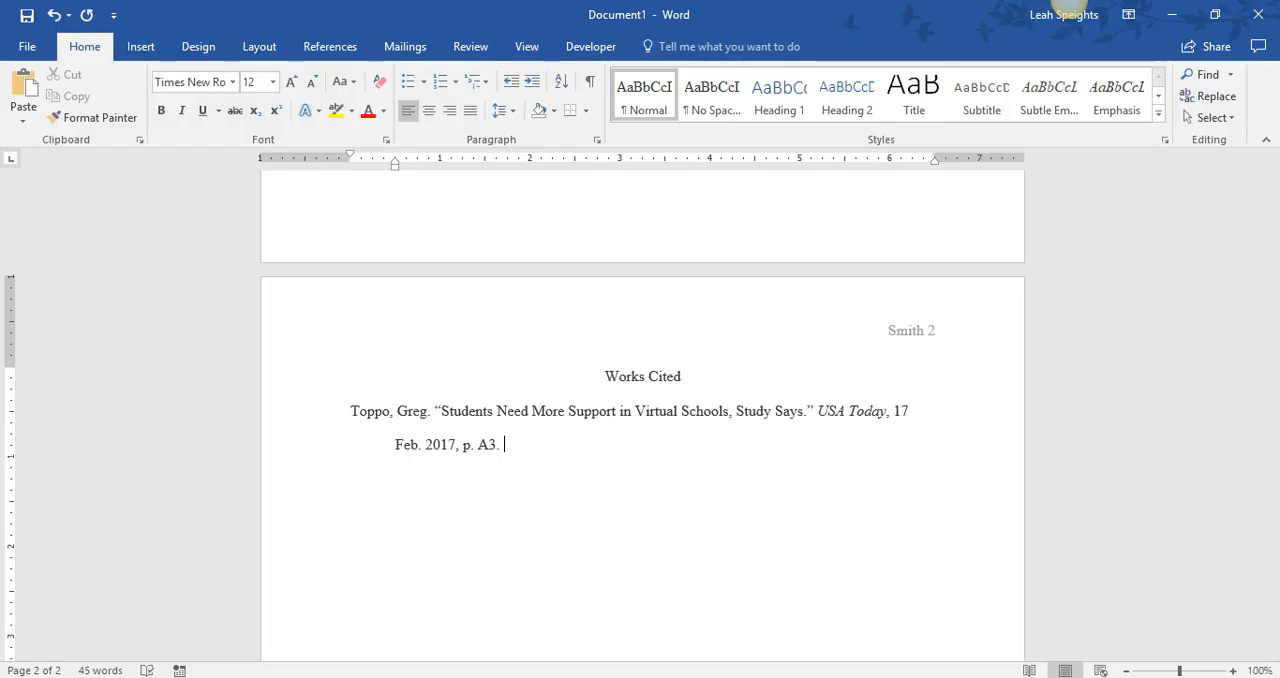
key(alt+Tab)
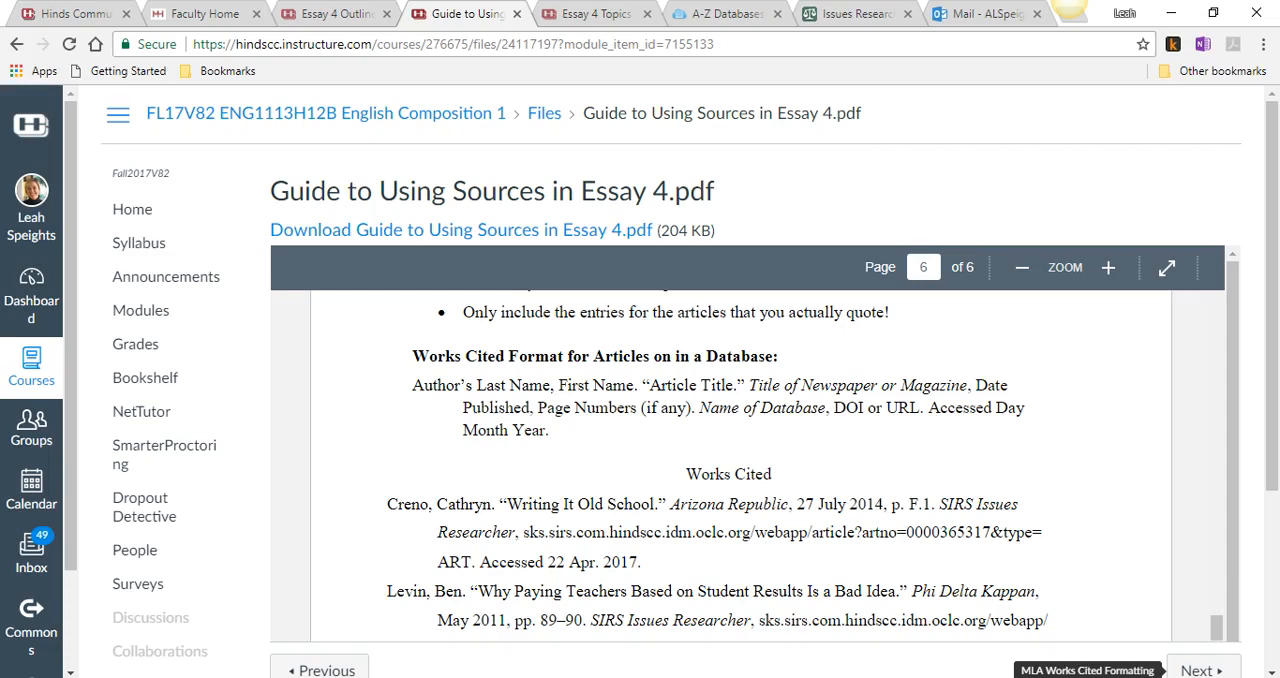
click(850, 13)
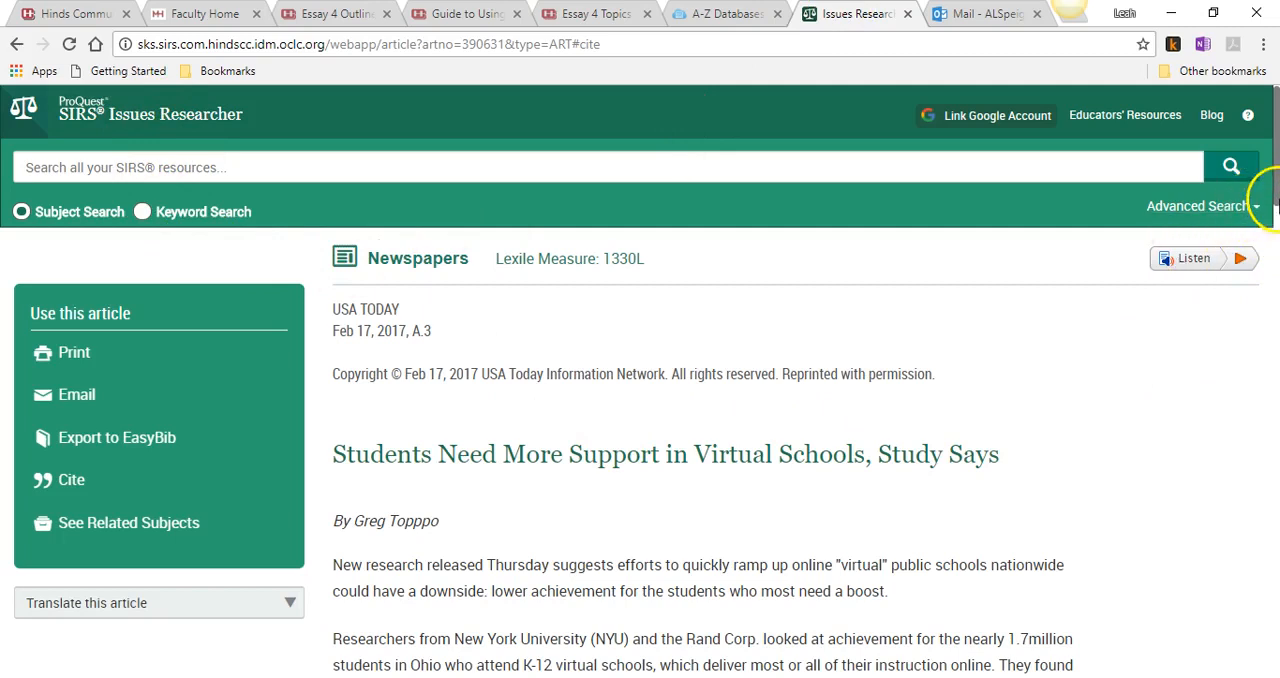
key(alt+Tab)
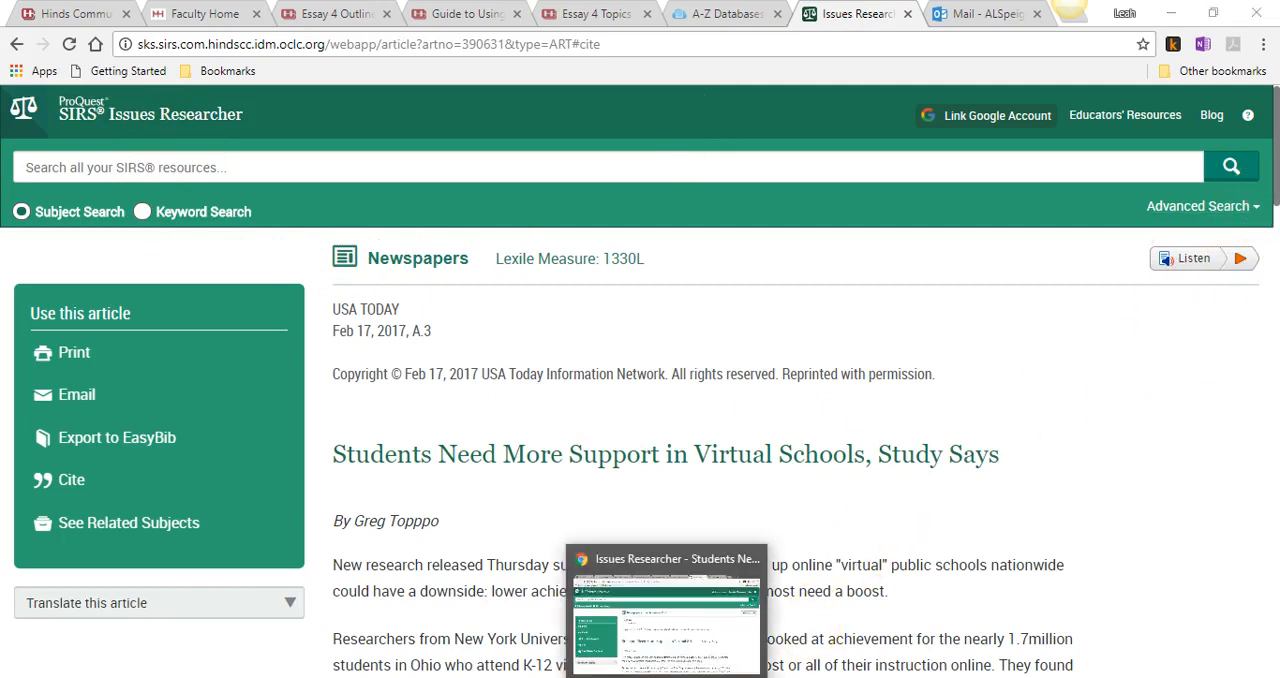
text(SIRS Issue Researcher,)
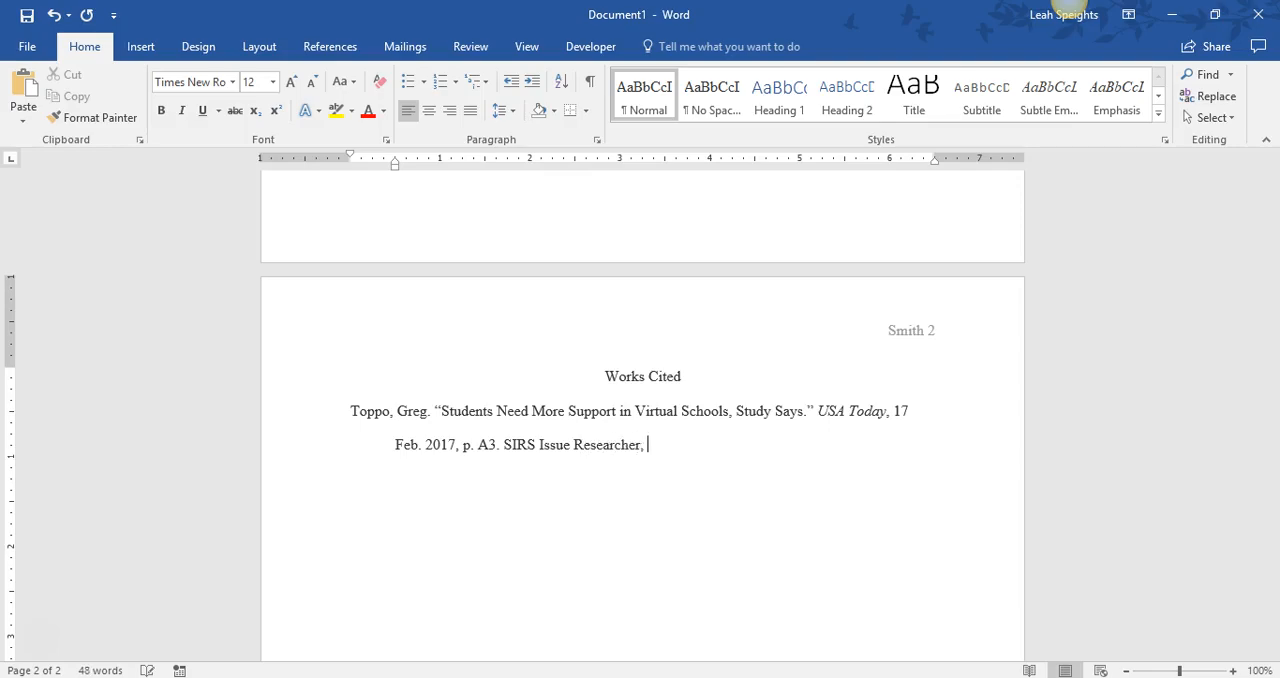
key(alt+Tab)
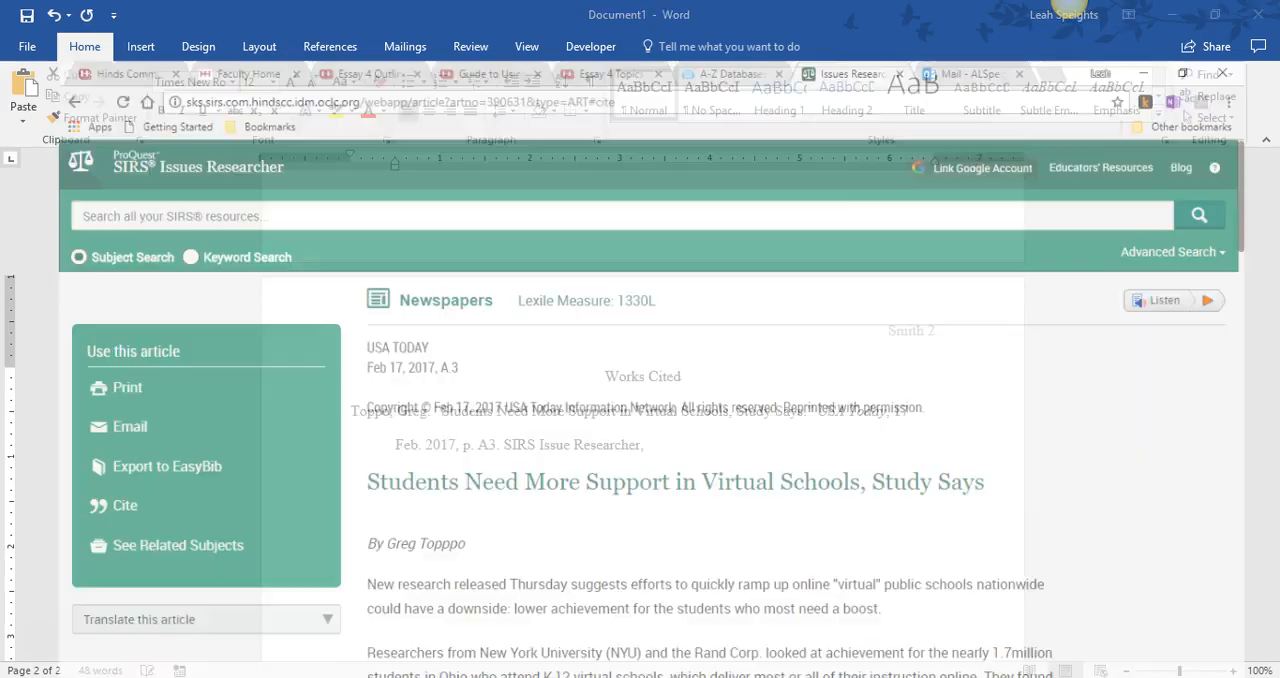
key(alt+Tab)
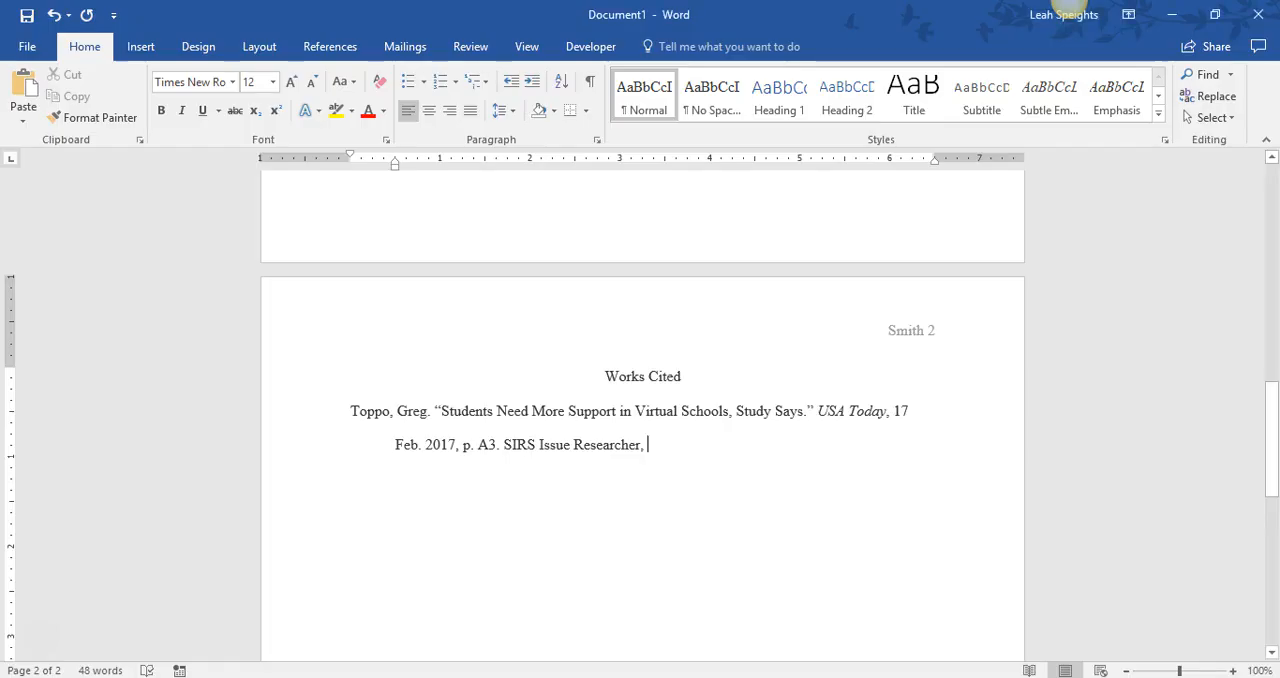
- Correct the database name to "SIRS Issues Researcher", italicize it, and place the cursor at the end of the entry
click(567, 445)
text(s)
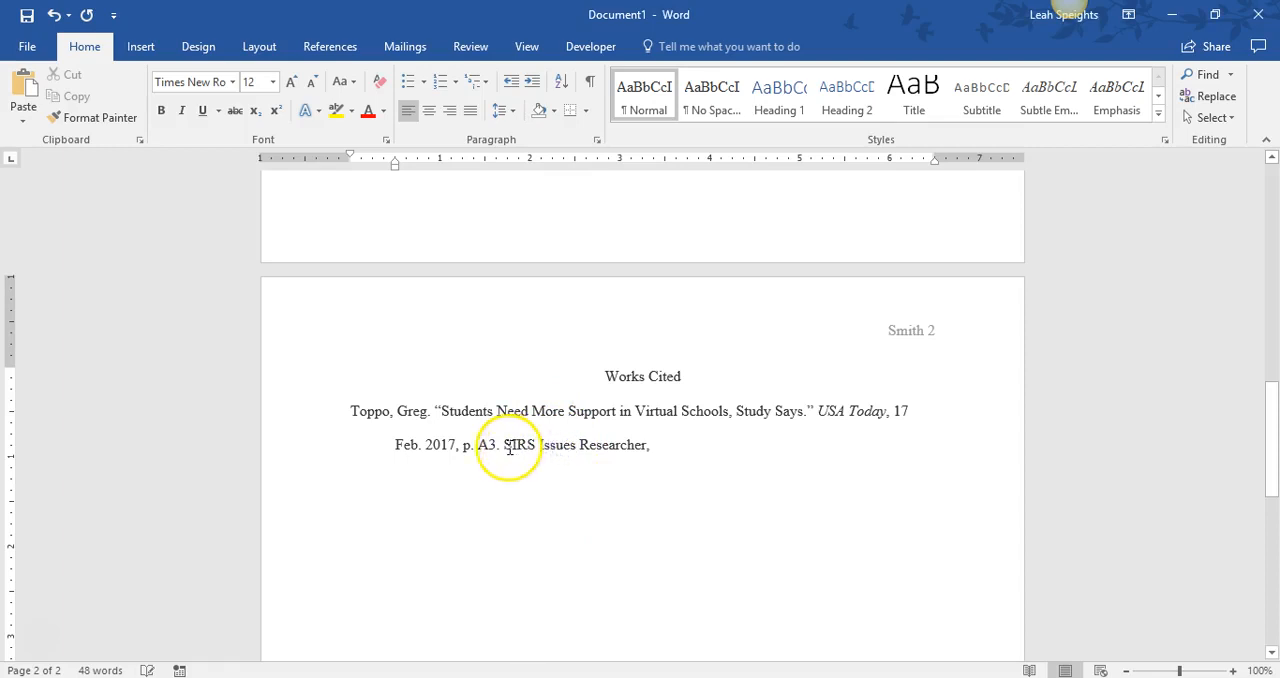
drag(508, 447, 591, 444)
click(507, 445)
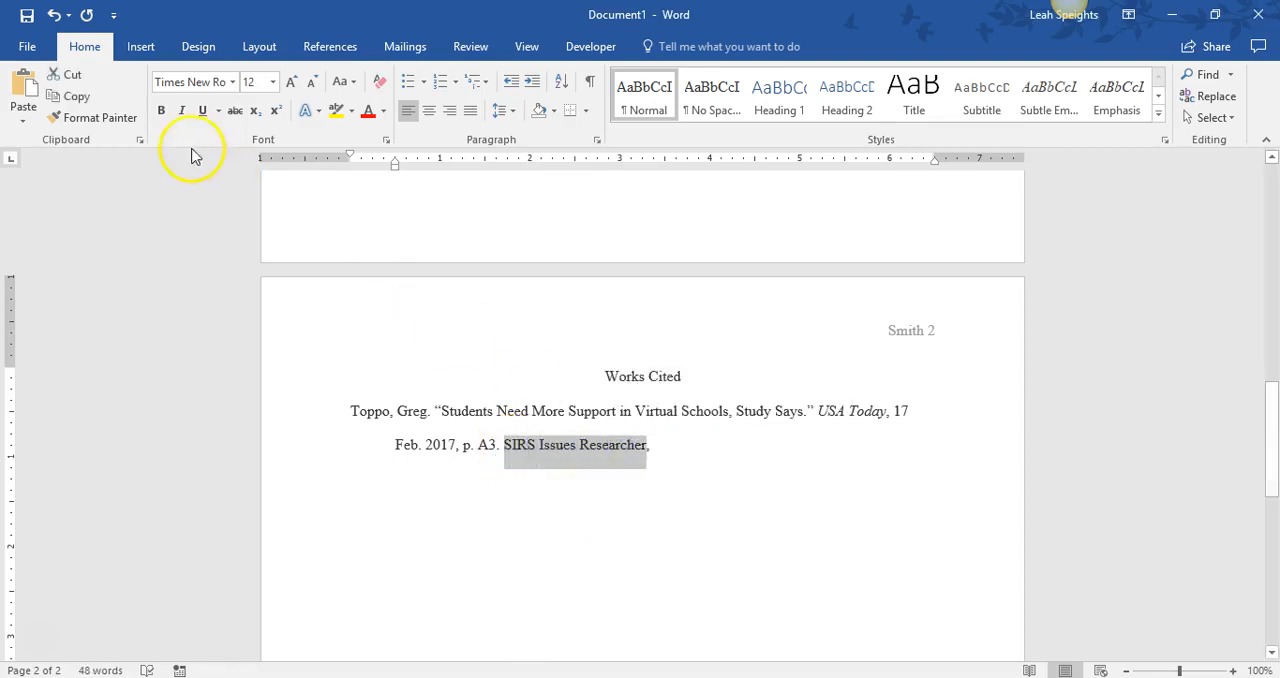
click(182, 111)
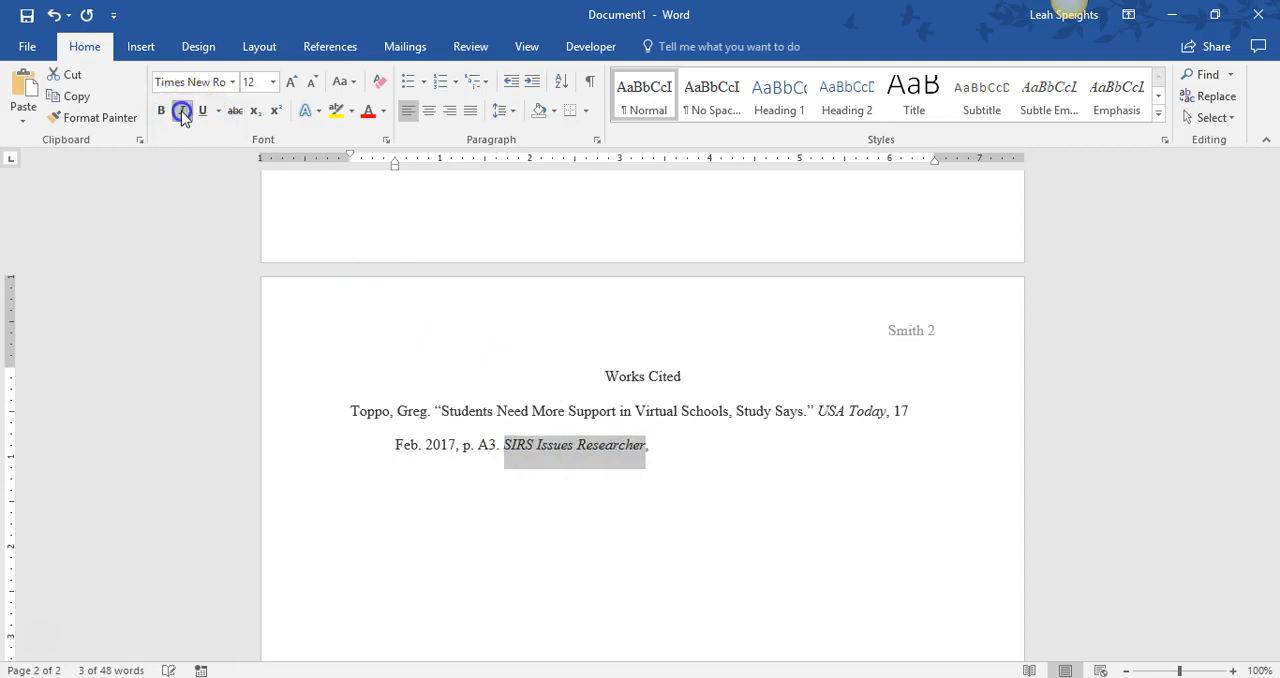
click(664, 445)
- Switch to the article in the browser, find its suggested citations, and copy the page's full web address
click(684, 677)
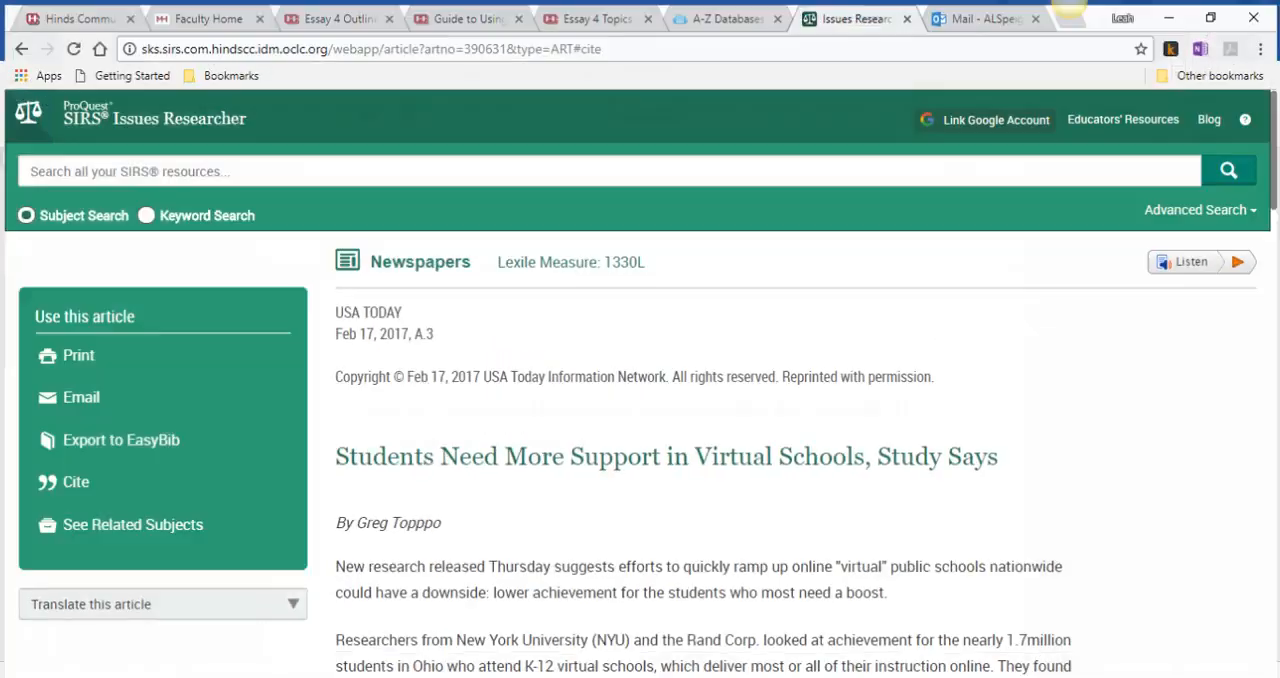
drag(1268, 180, 1262, 543)
scroll(1264, 520, down, 2)
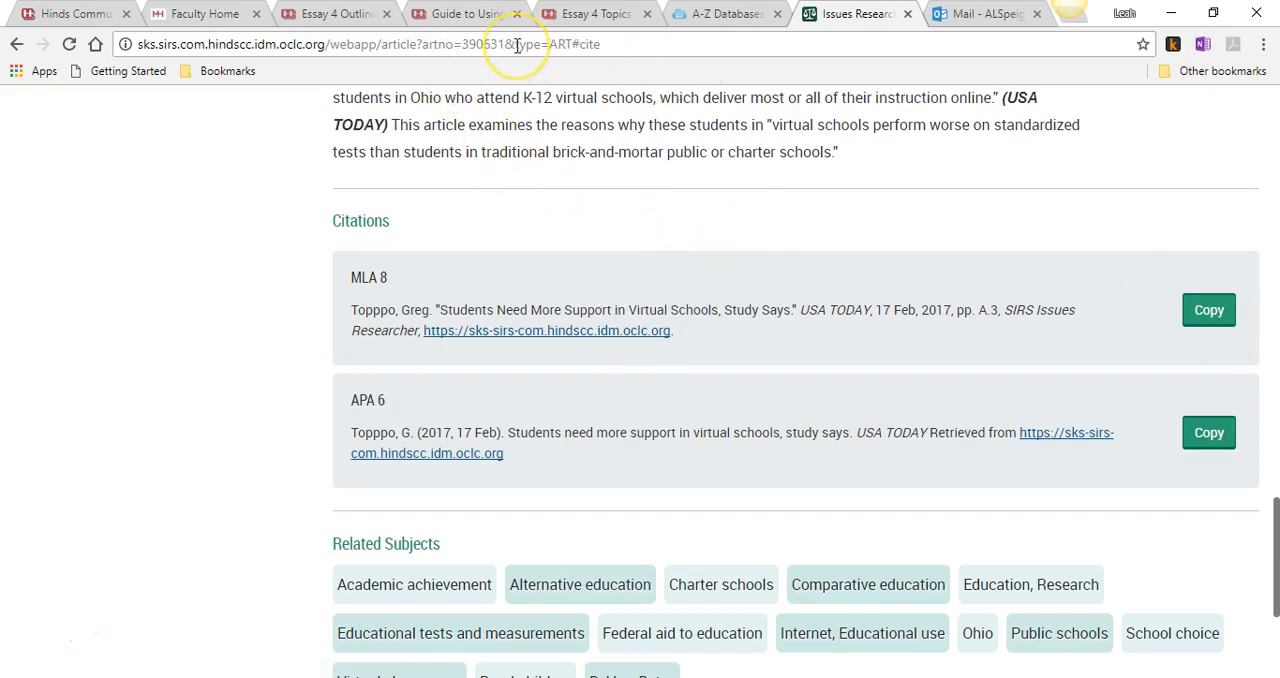
drag(609, 44, 138, 44)
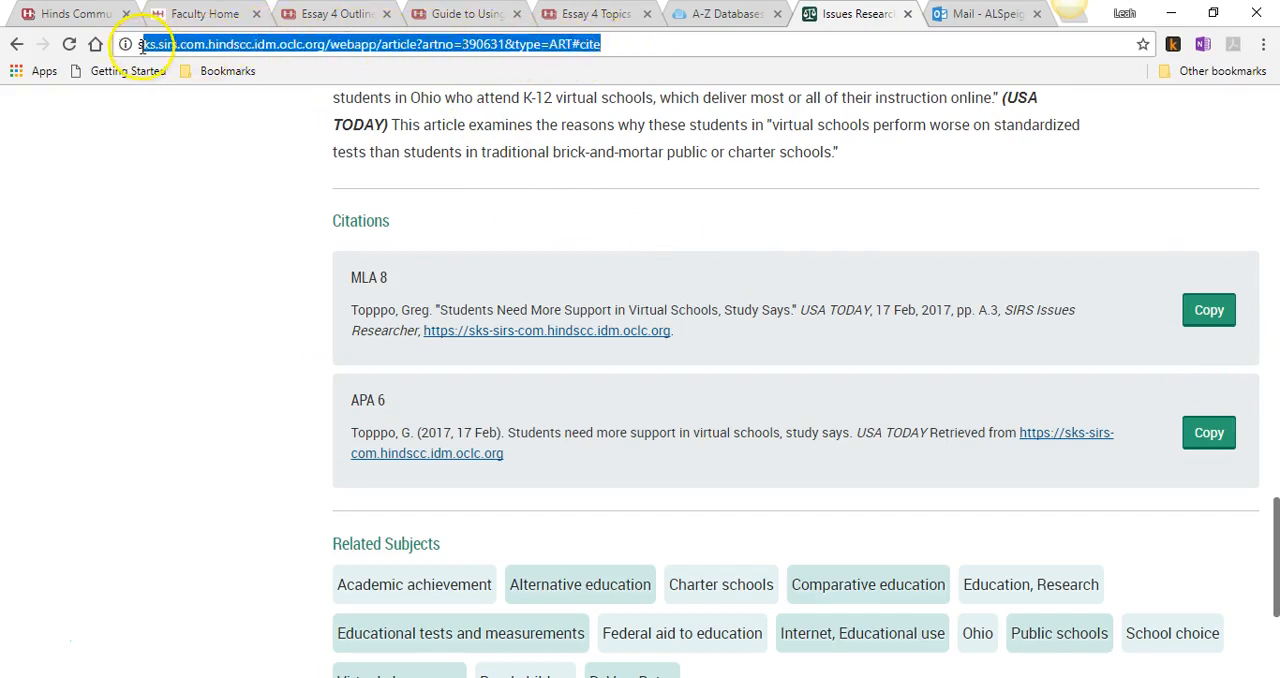
right_click(238, 52)
click(274, 112)
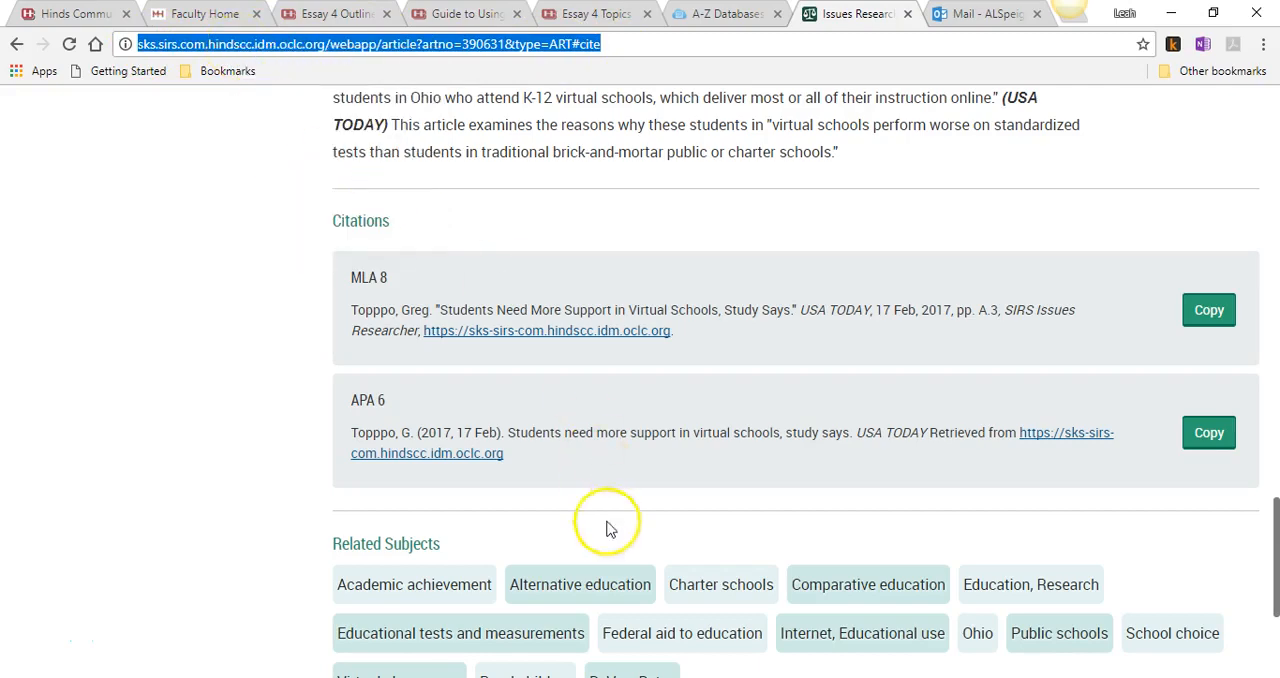
- Return to Word and paste the copied web address as plain text after the database name
key(alt+Tab)
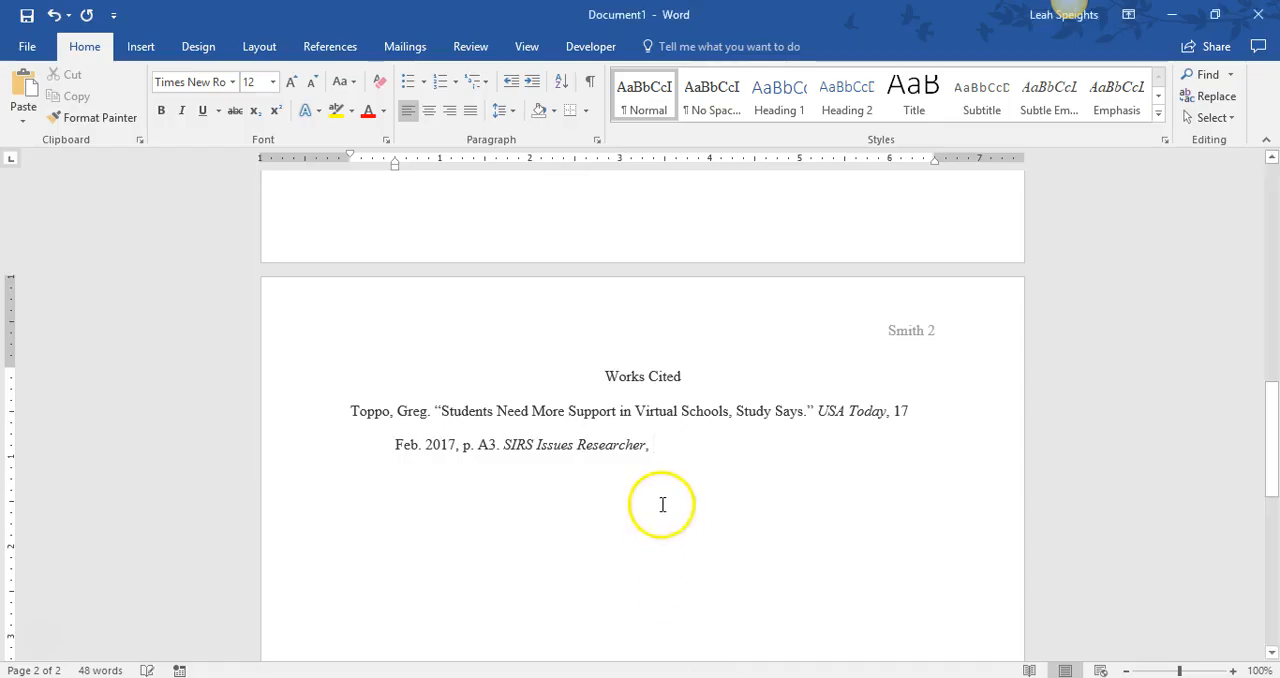
right_click(659, 452)
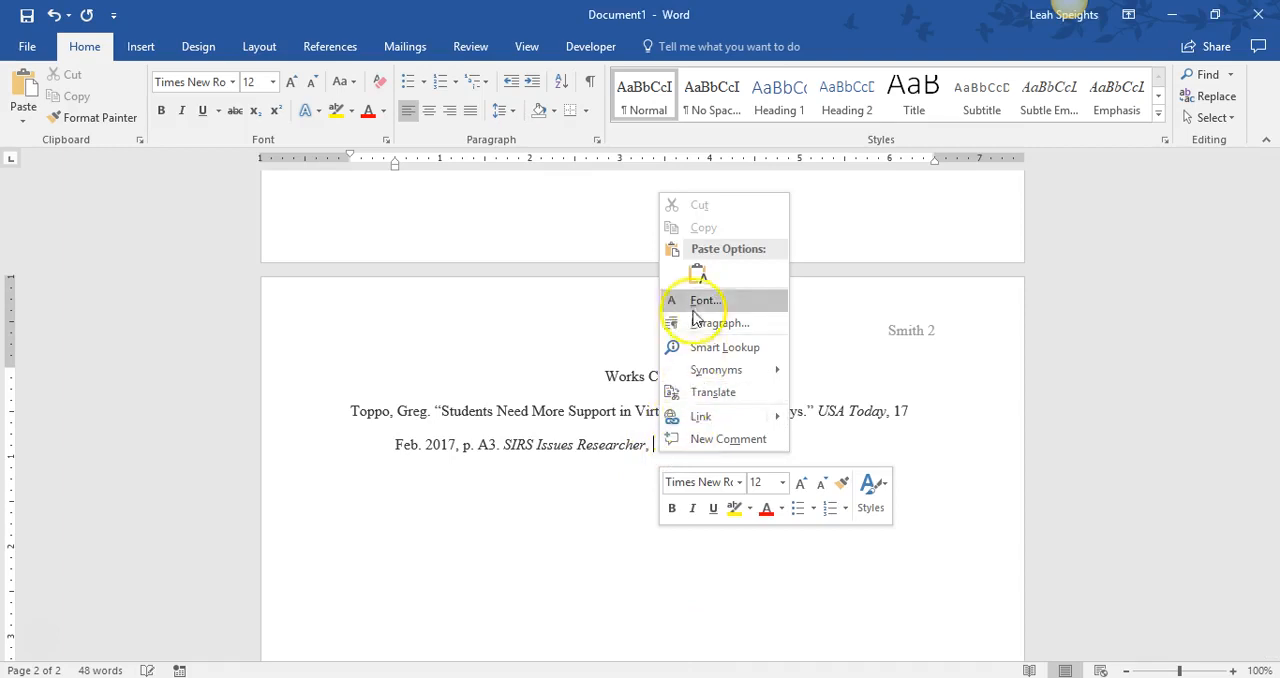
click(698, 272)
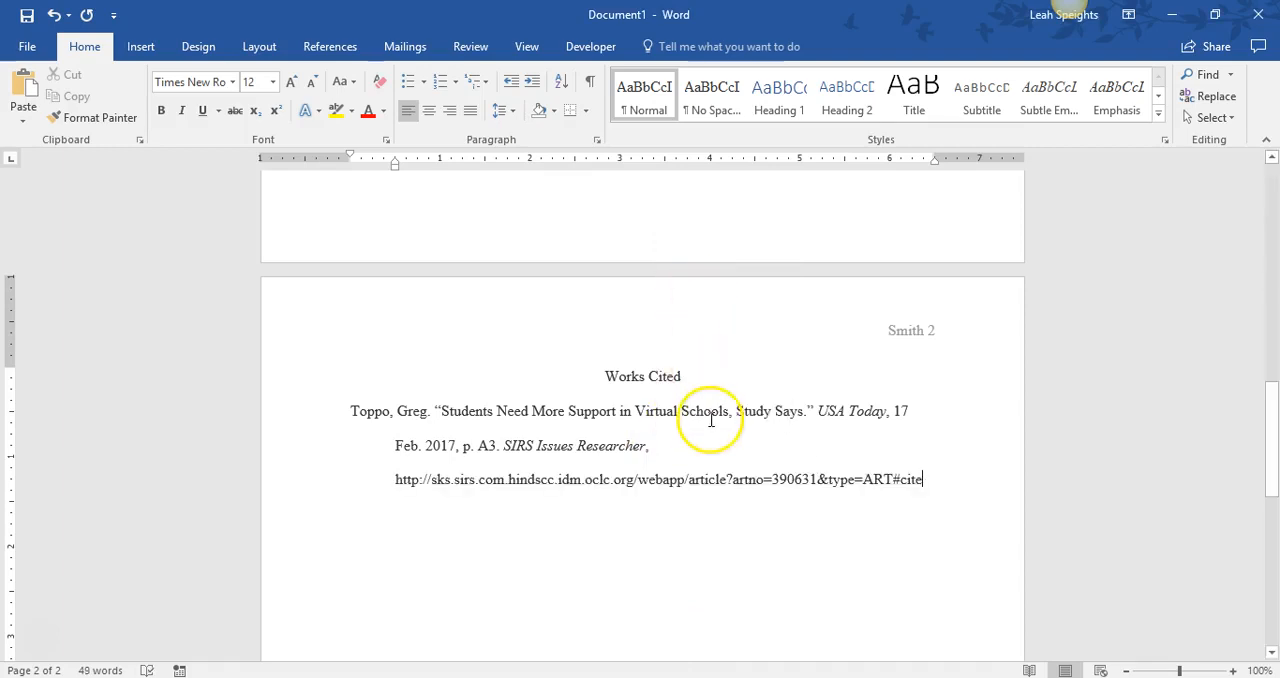
click(679, 443)
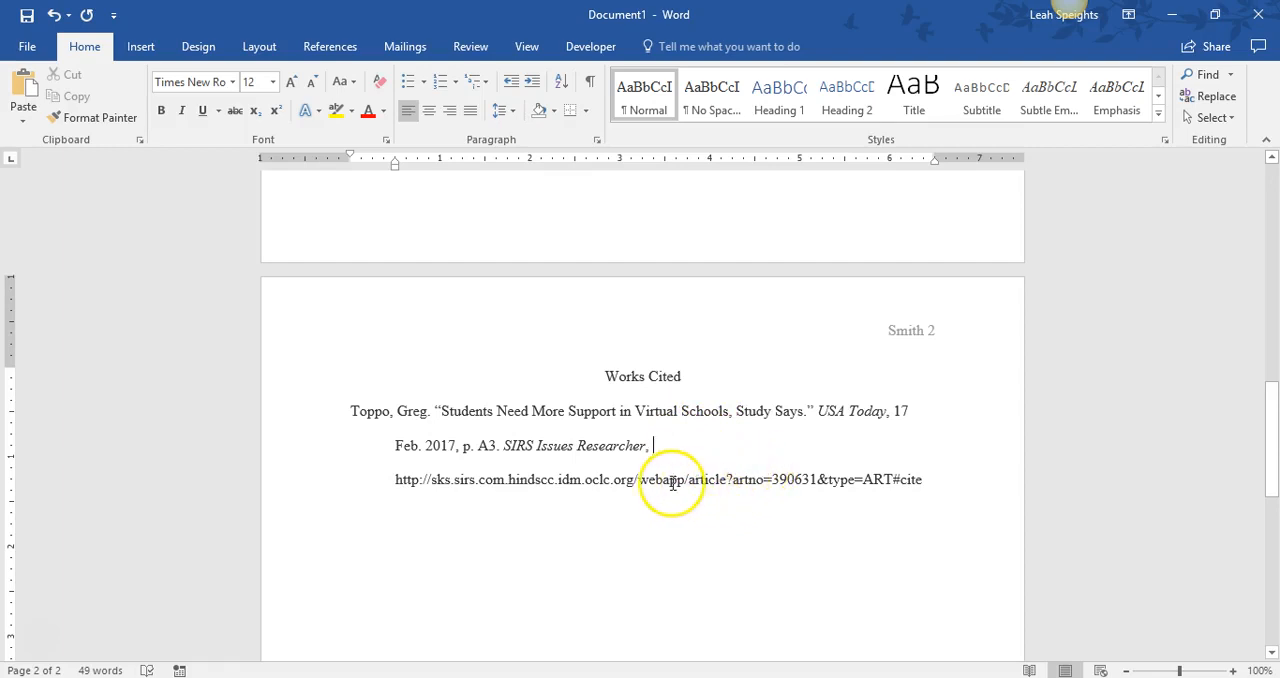
click(431, 480)
key(BackSpace)
key(BackSpace)
key(BackSpace)
key(BackSpace)
key(BackSpace)
key(BackSpace)
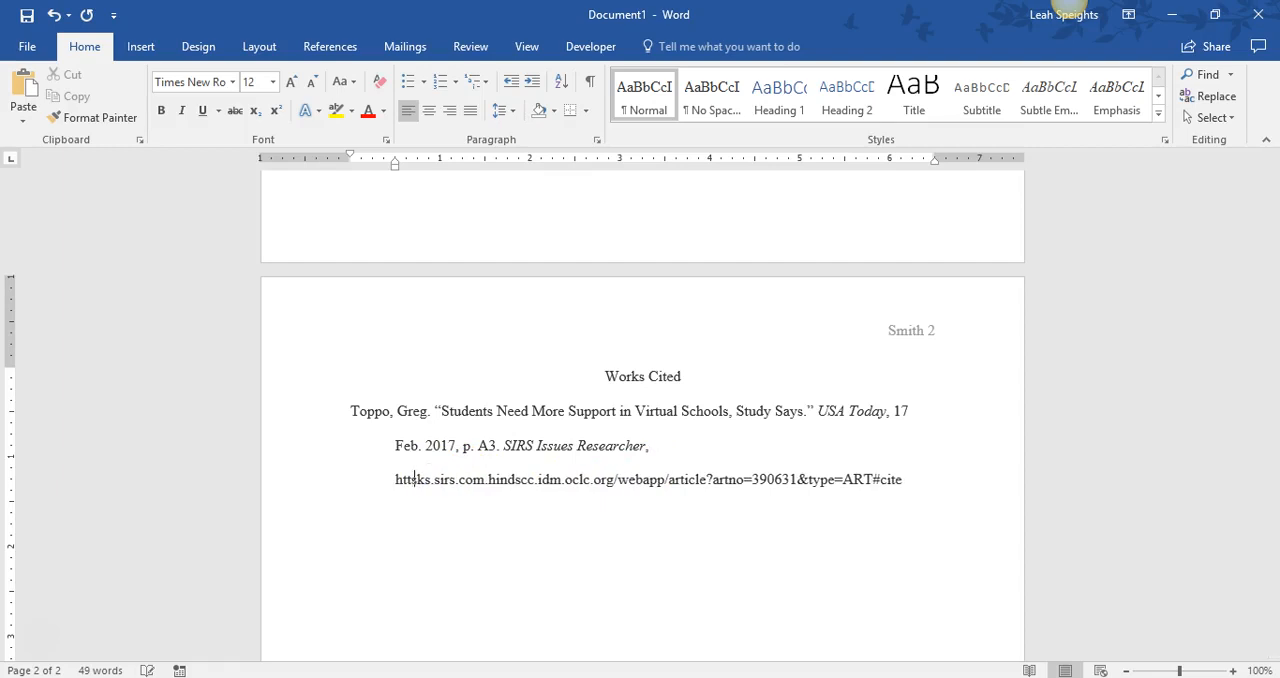
key(BackSpace)
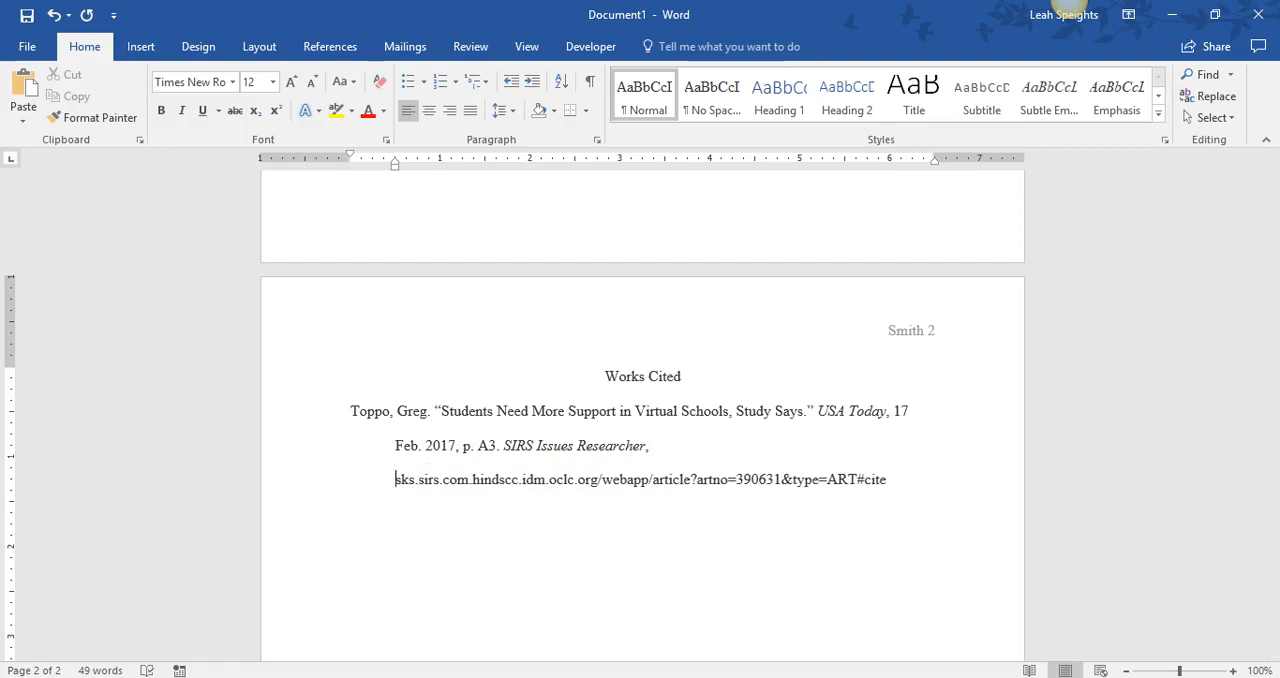
click(688, 450)
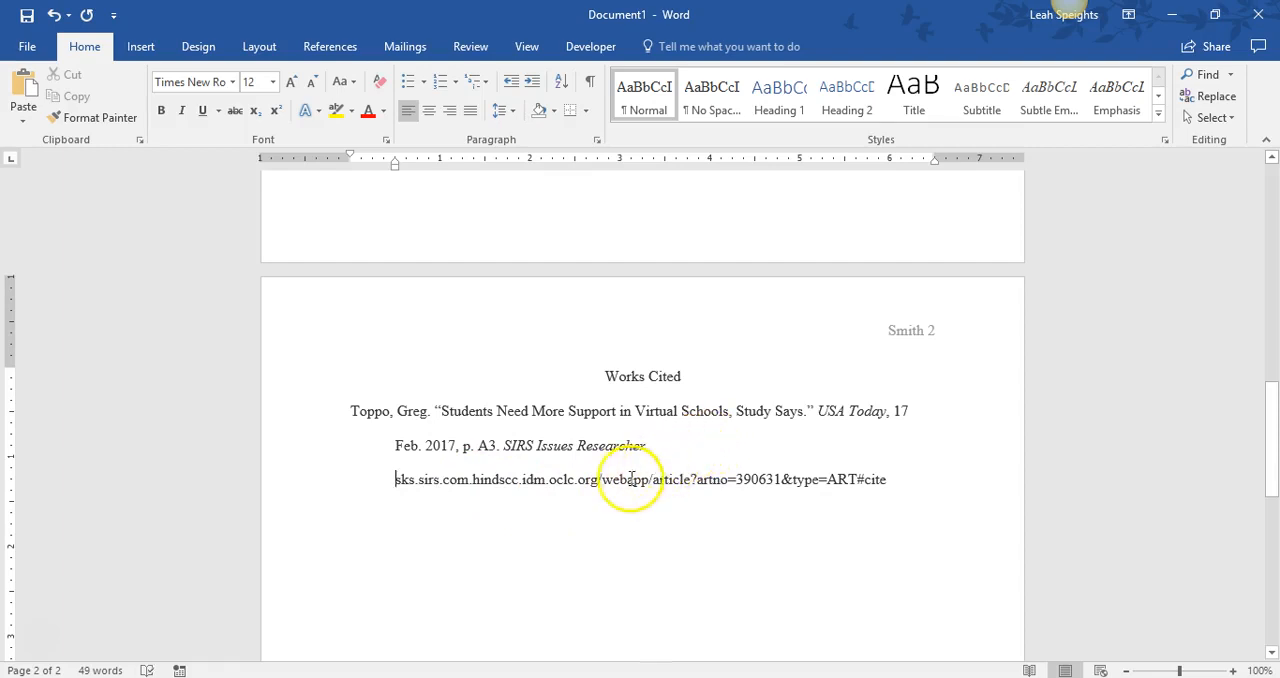
click(652, 481)
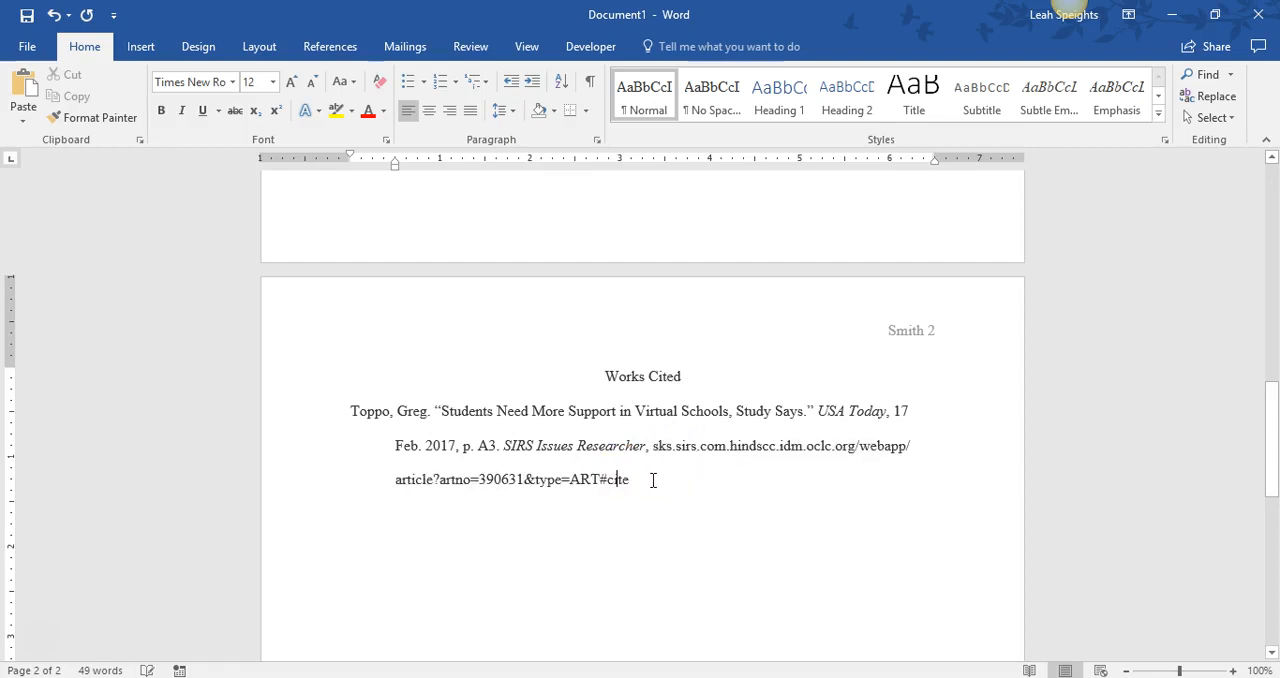
- Add a period after the web address and the access date "Accessed 11 Nov. 2017." at the end of the entry
click(652, 481)
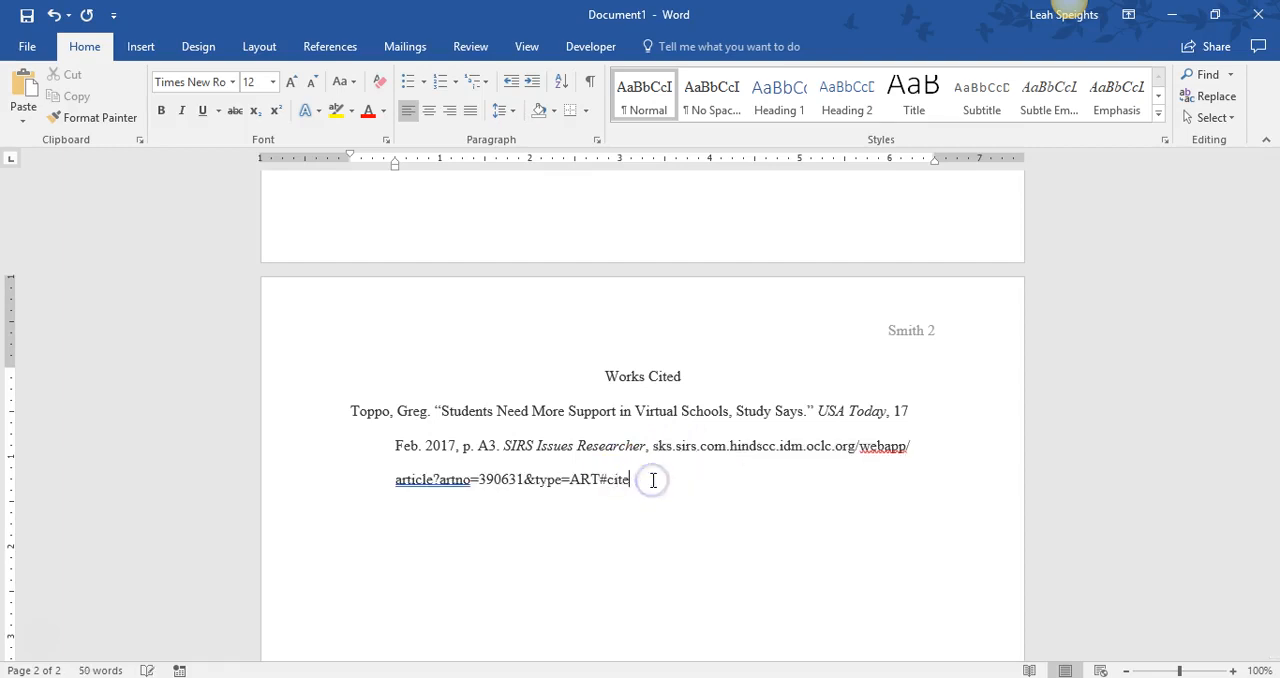
text(. )
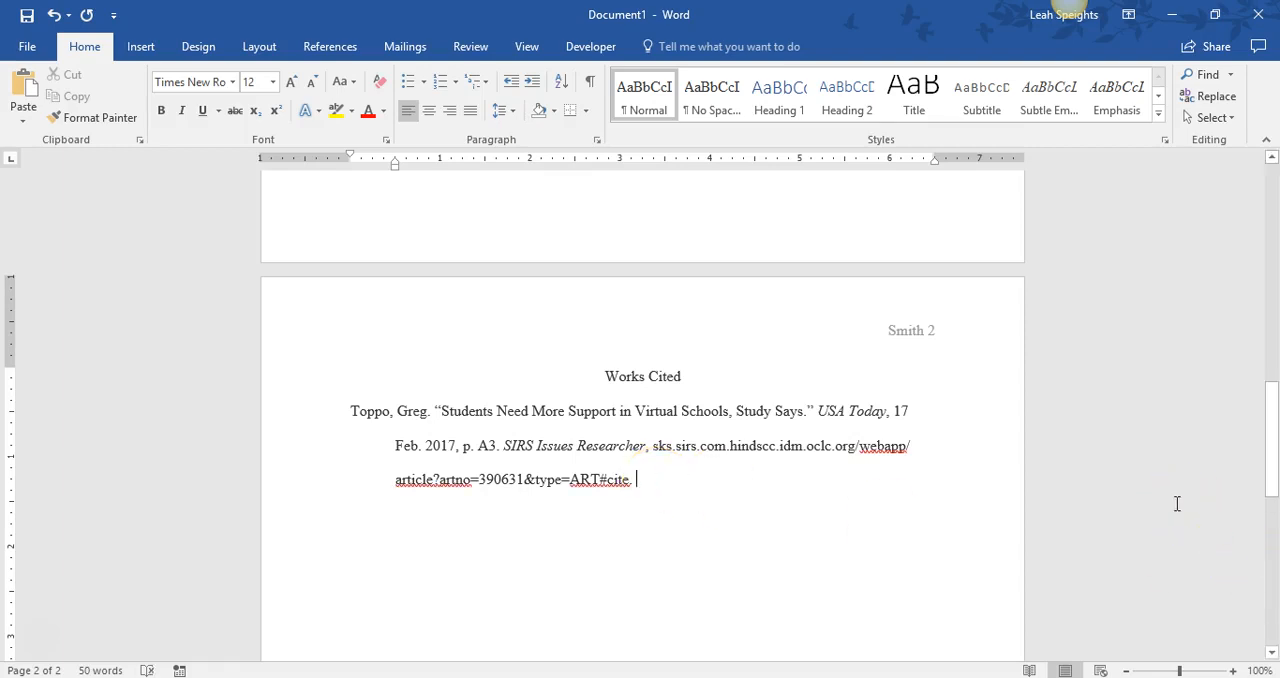
text(Accessed)
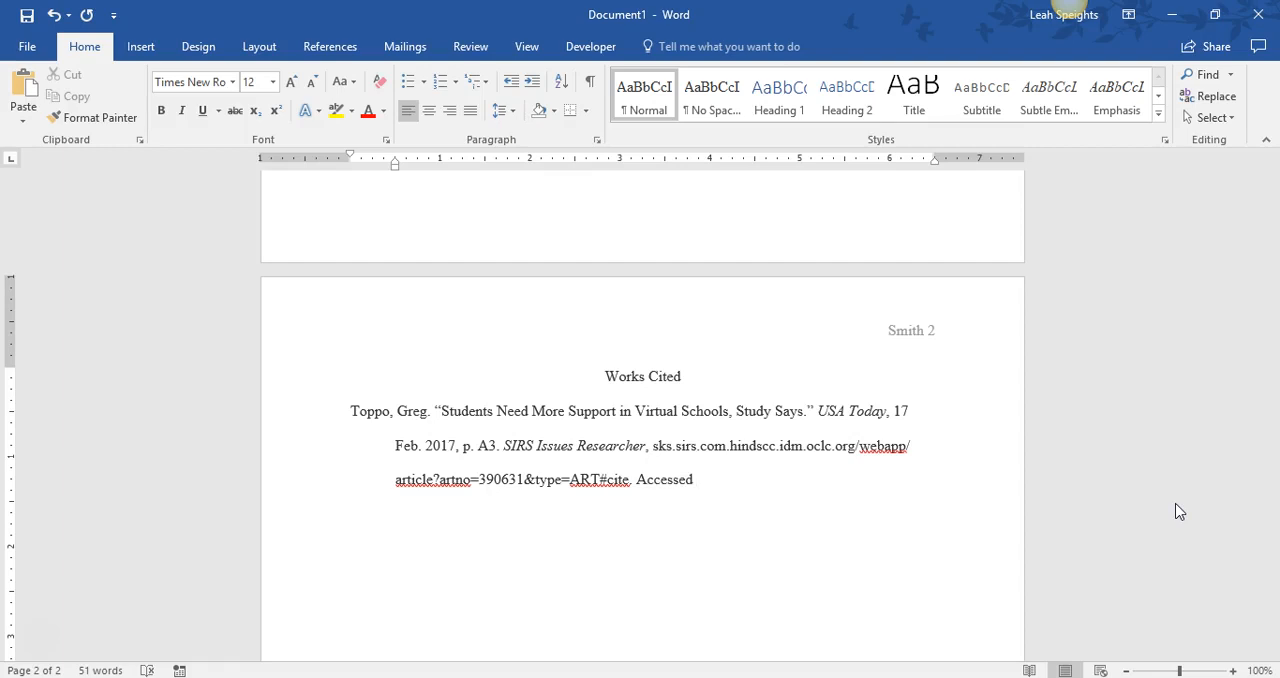
text( 11 N)
text(ov. 2017.)
mouse_move(1273, 489)
mouse_down()
mouse_move(1270, 263)
mouse_move(1268, 492)
mouse_up()
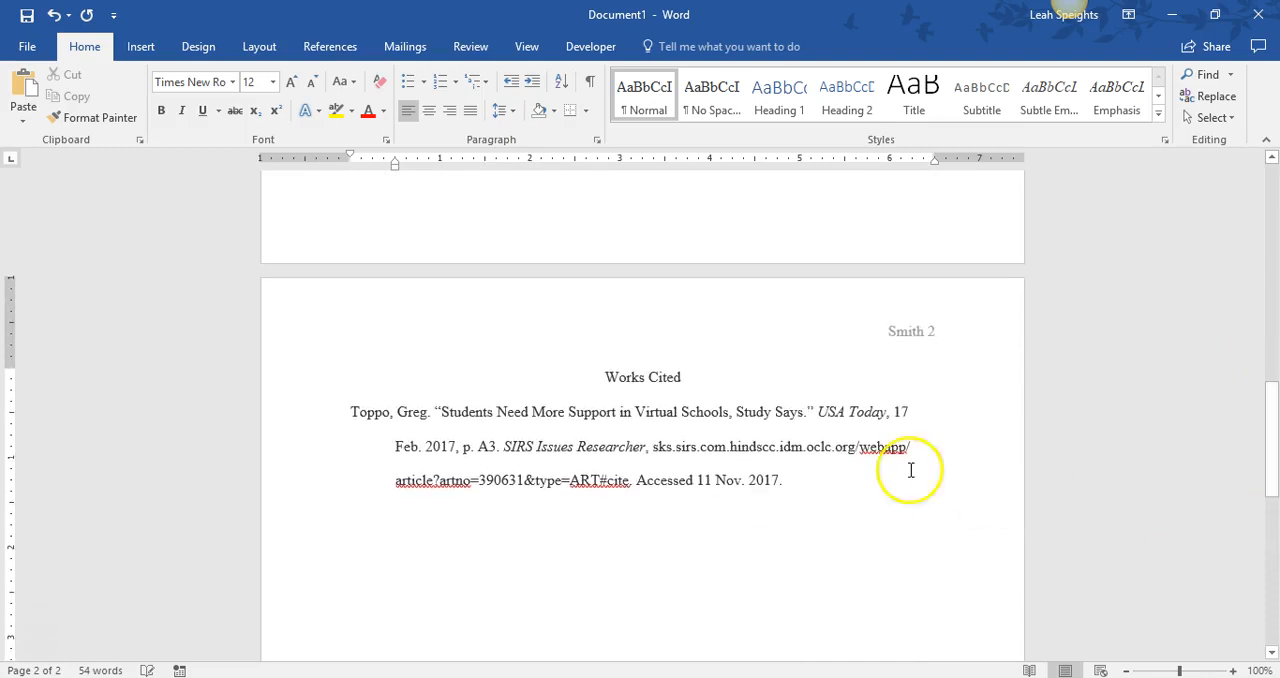
- Change the day in the access date to 26 and place the cursor on a new line below the entry
double_click(705, 480)
key(BackSpace)
text(26)
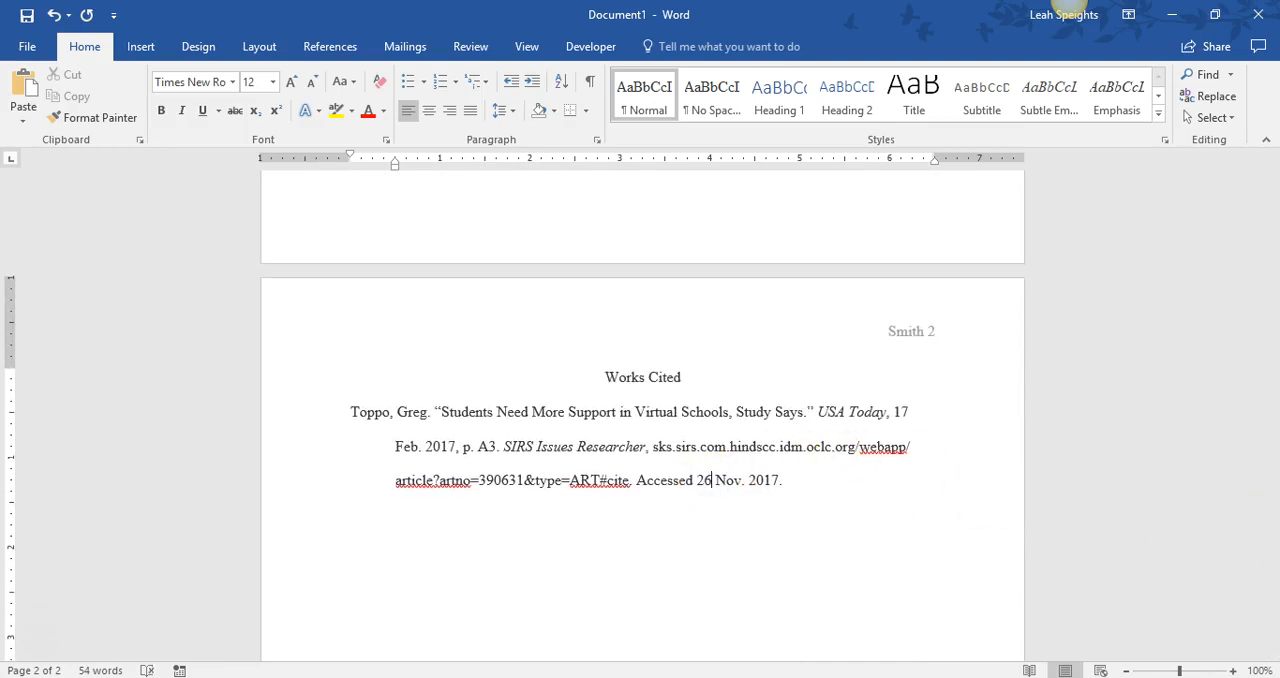
click(803, 491)
click(352, 411)
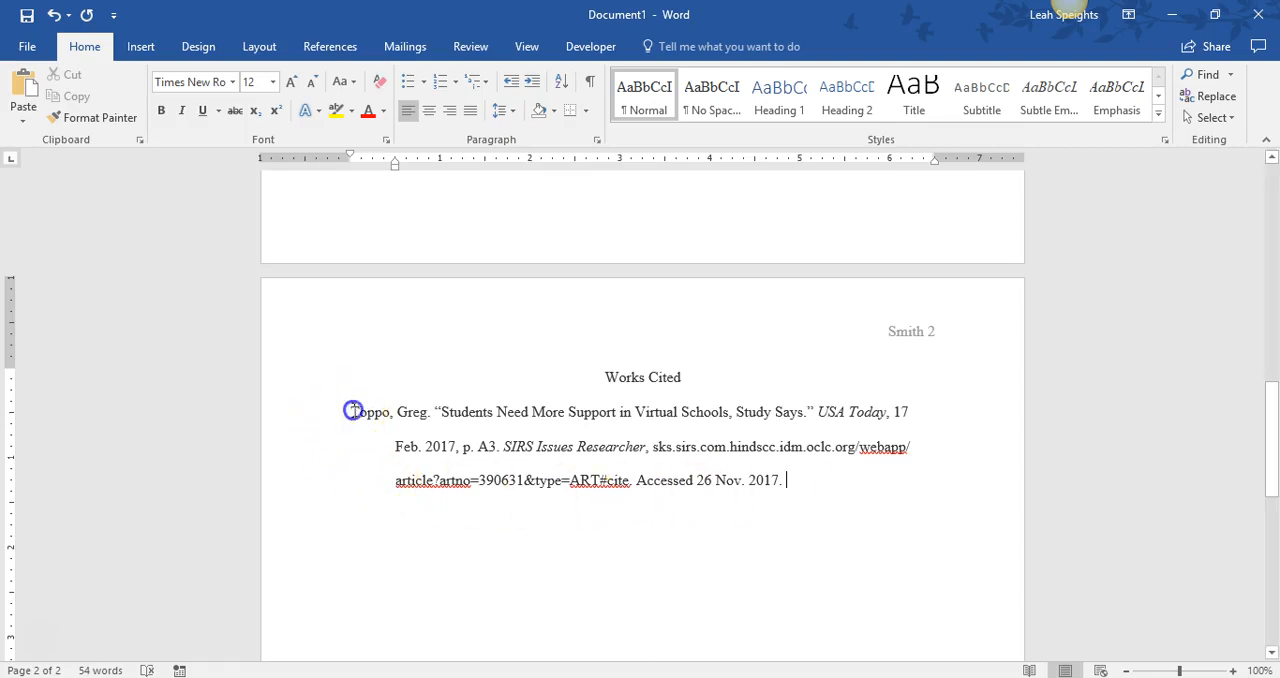
click(391, 531)
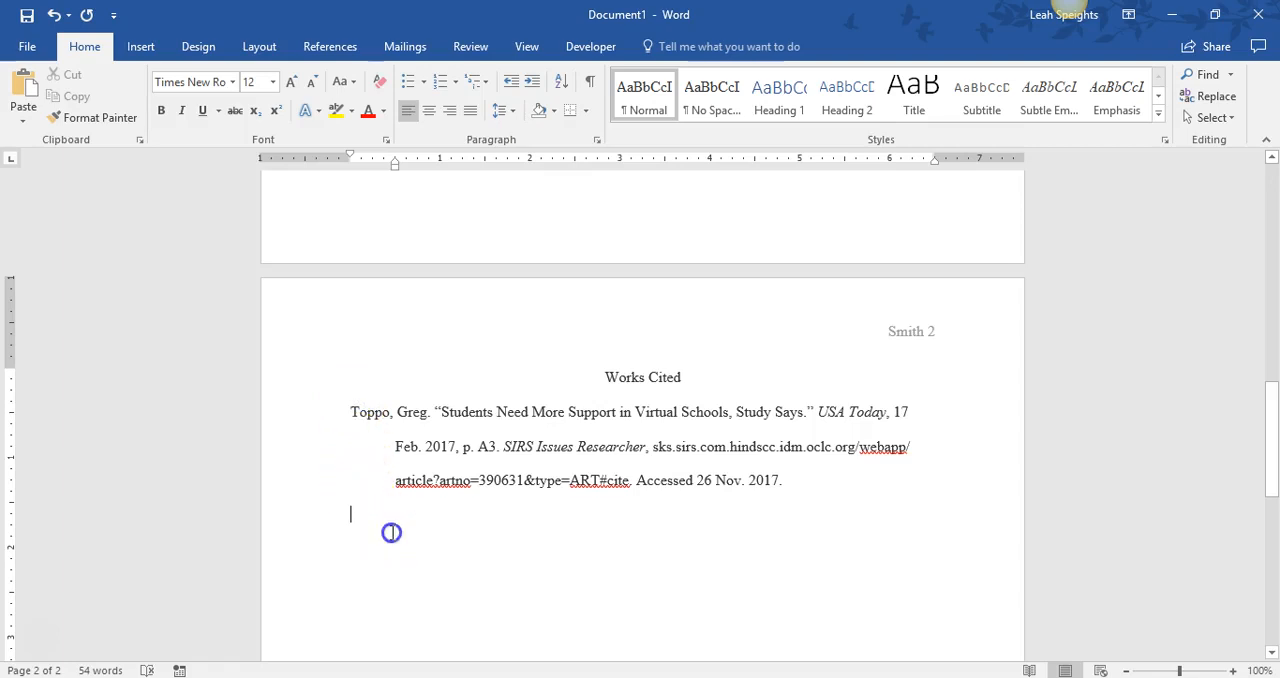